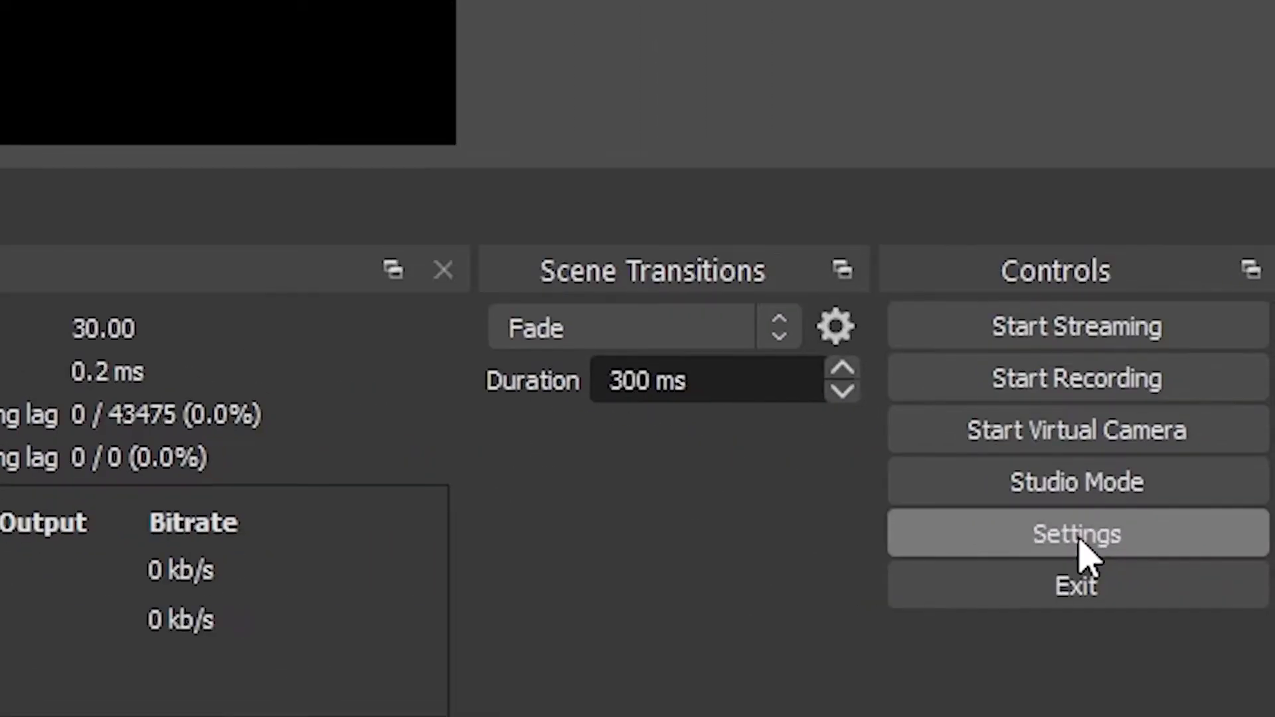
Open OBS Settings and leave the theme on Dark (Default)
click(1215, 595)
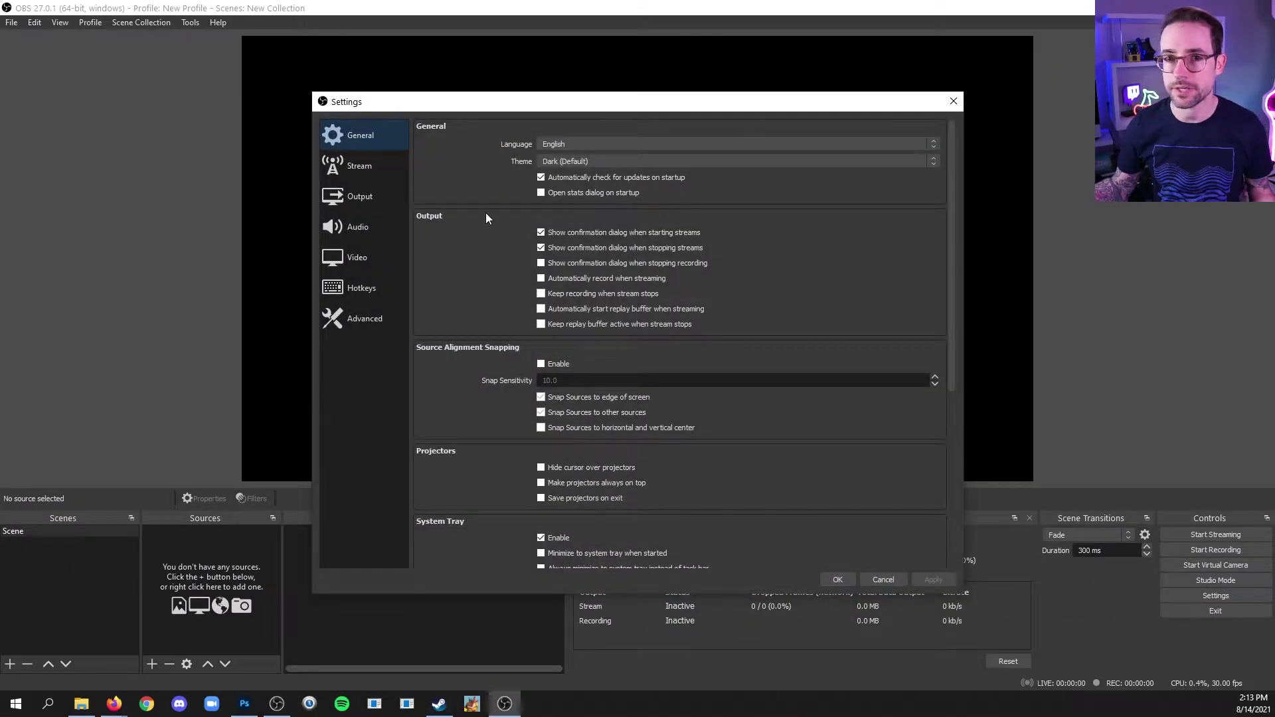
click(565, 161)
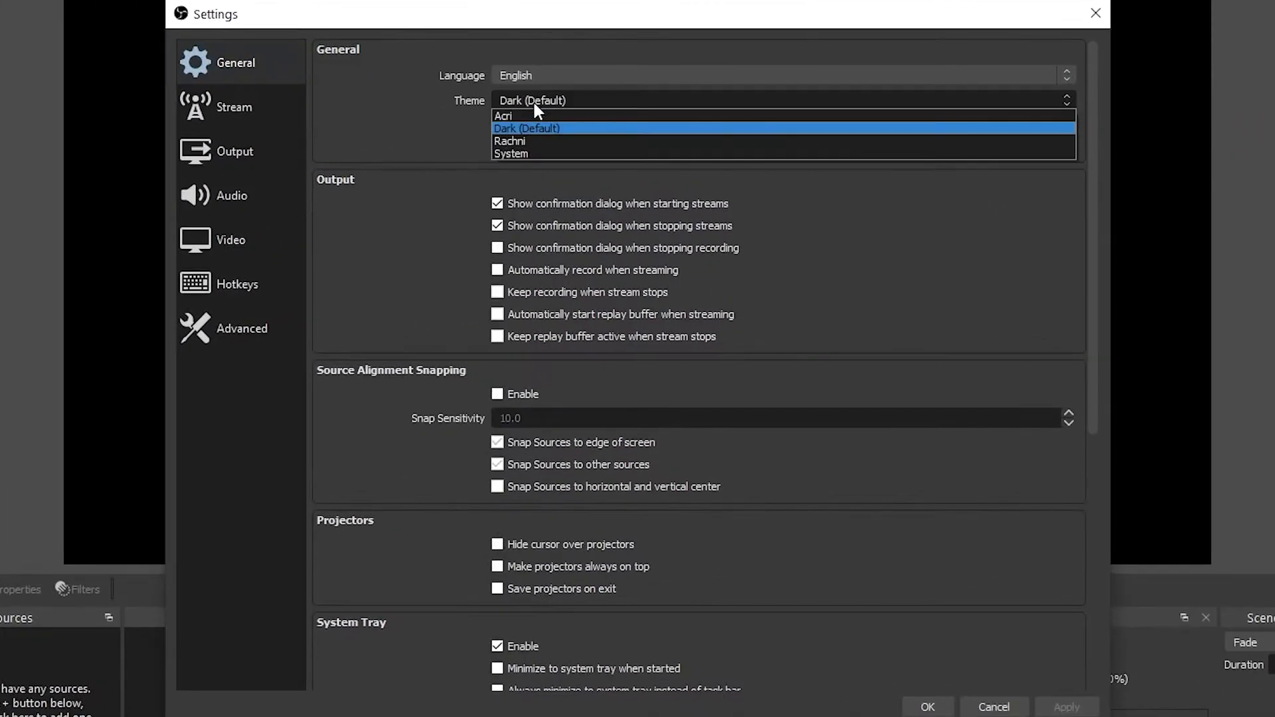
click(578, 127)
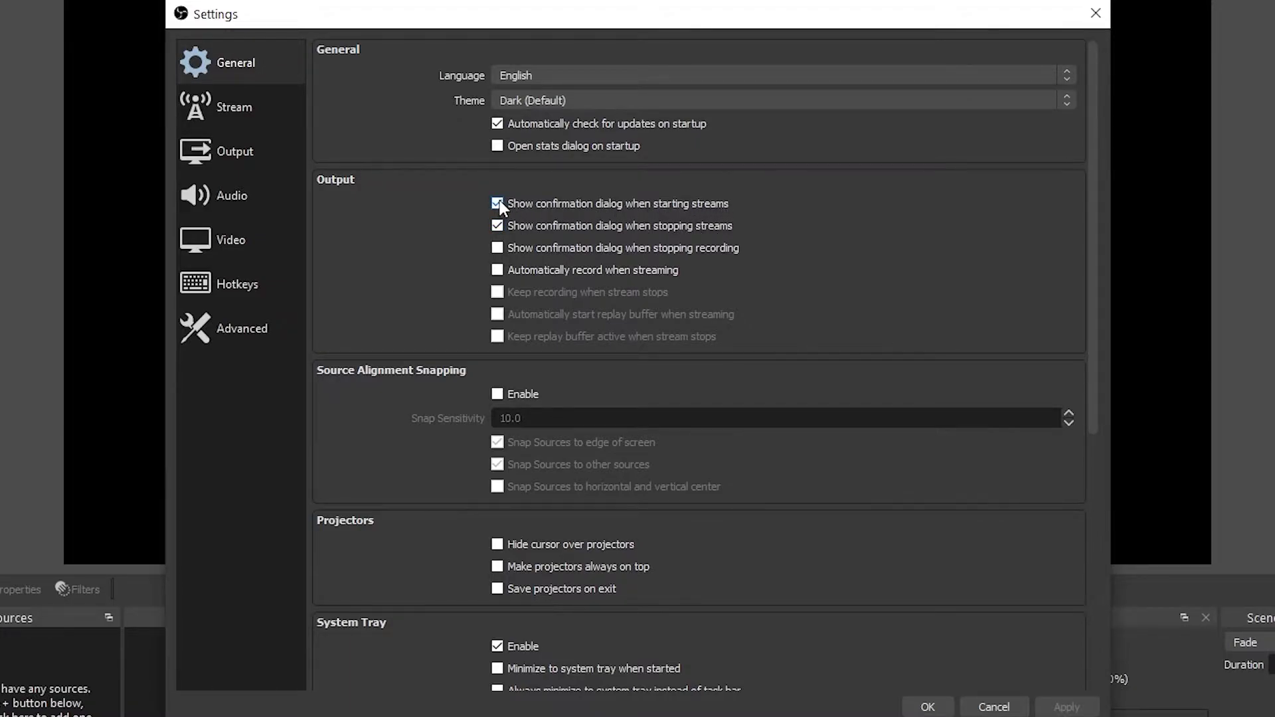
Keep the stop-stream confirmation enabled alongside the start-stream confirmation
click(497, 226)
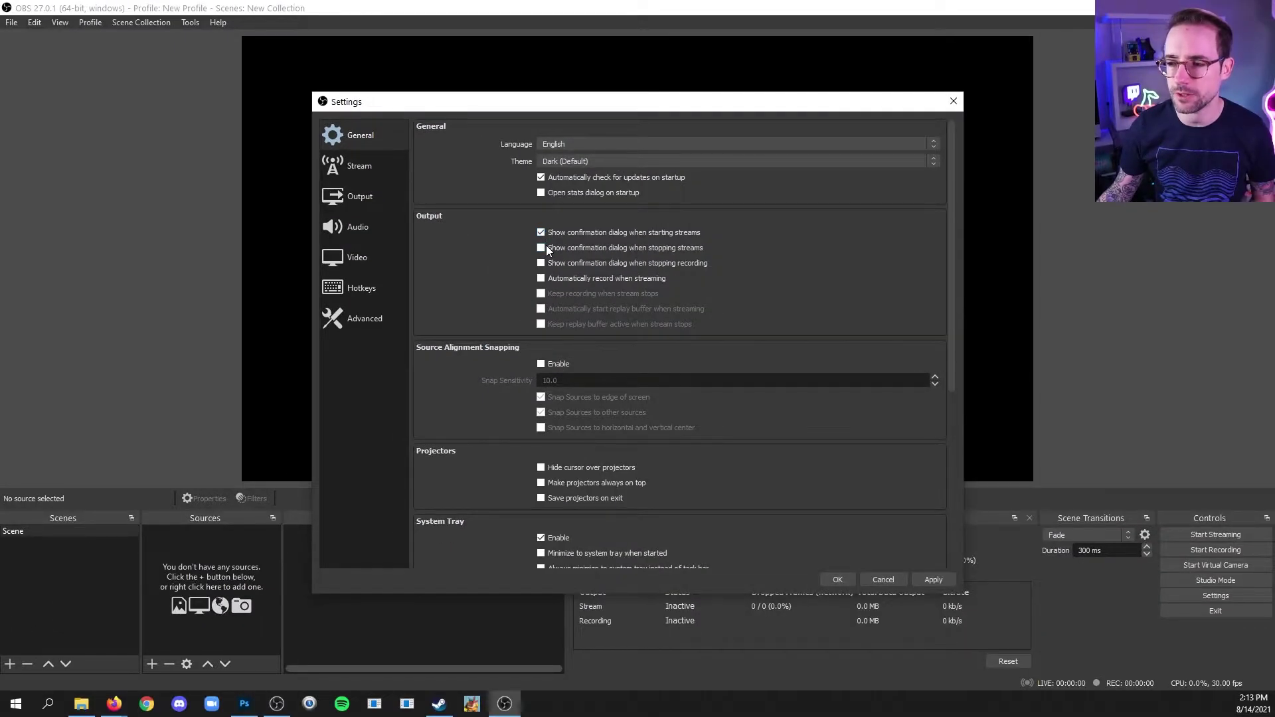
click(542, 247)
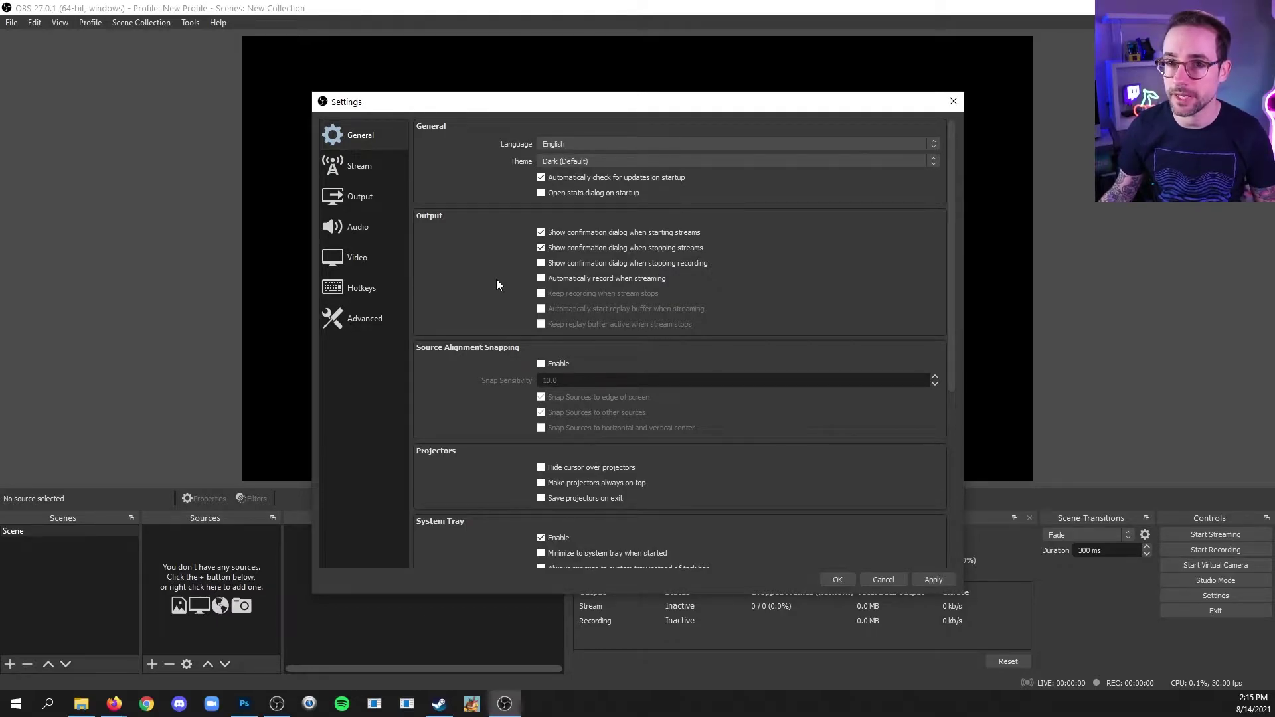
Move from the Stream page to the Output settings, still in Simple mode
click(394, 168)
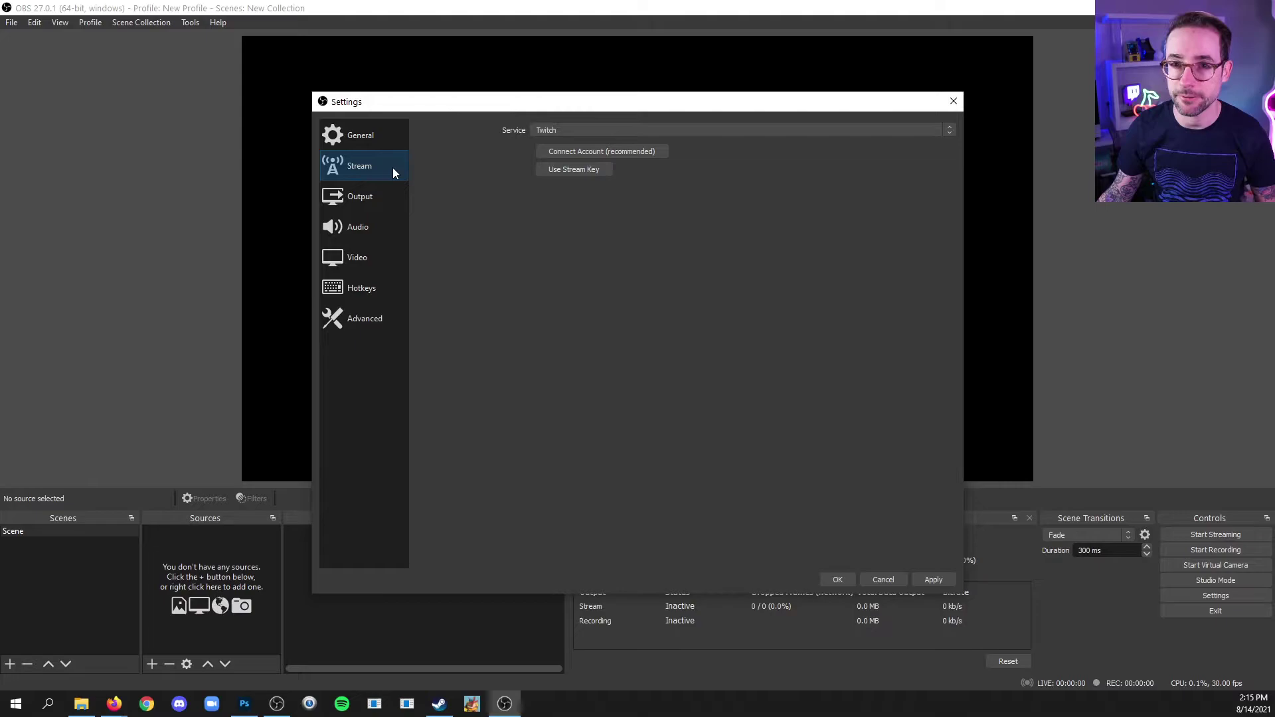
click(394, 201)
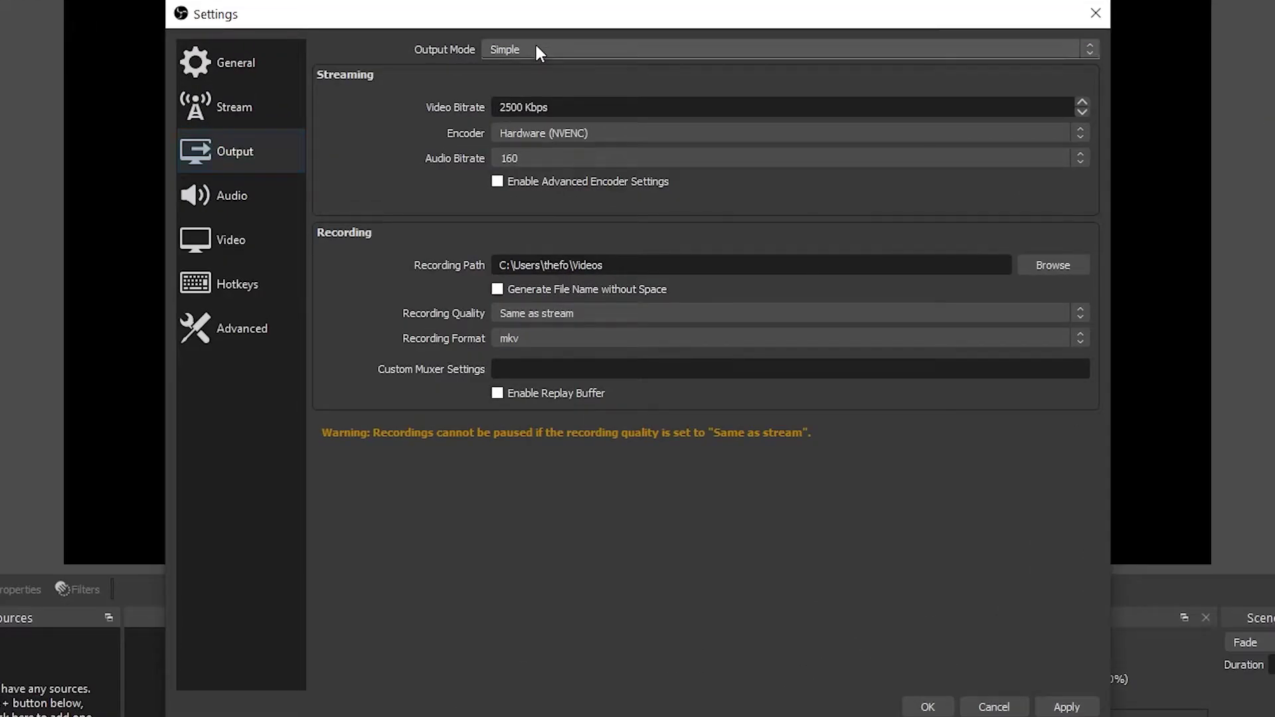
Change the Output Mode to Advanced, then switch focus to Firefox
click(535, 47)
click(531, 77)
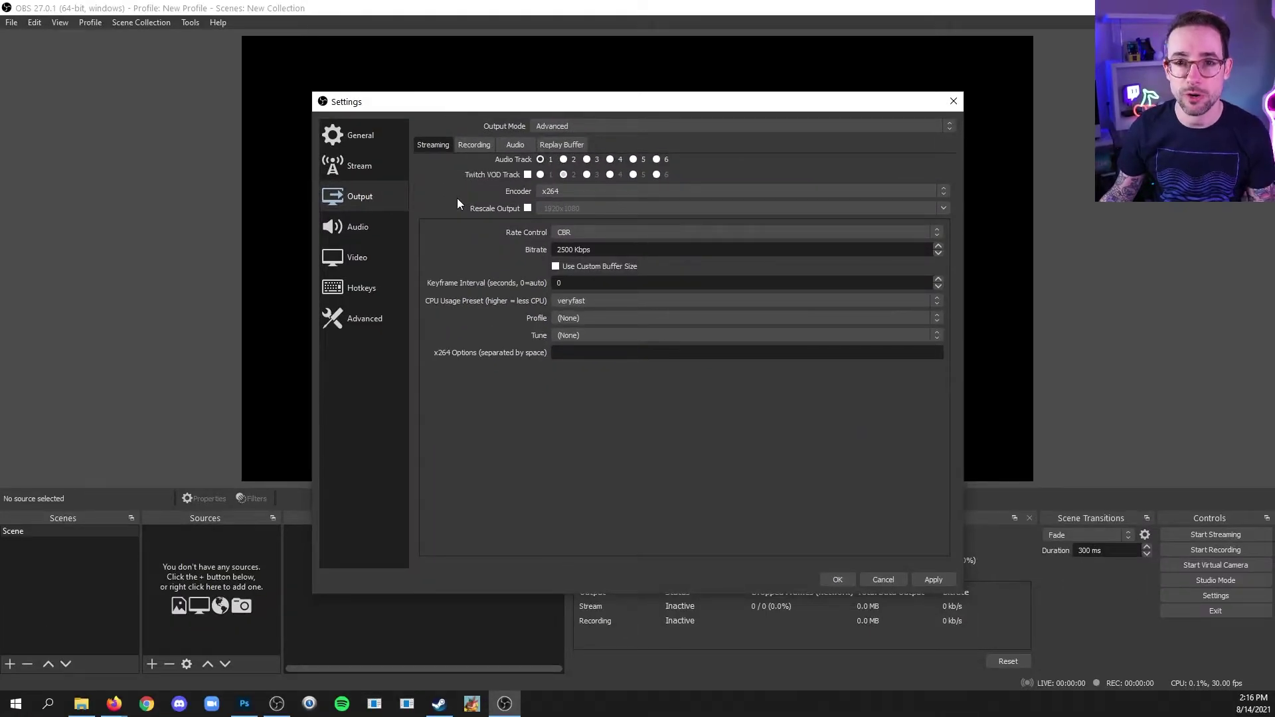
key(alt+Tab)
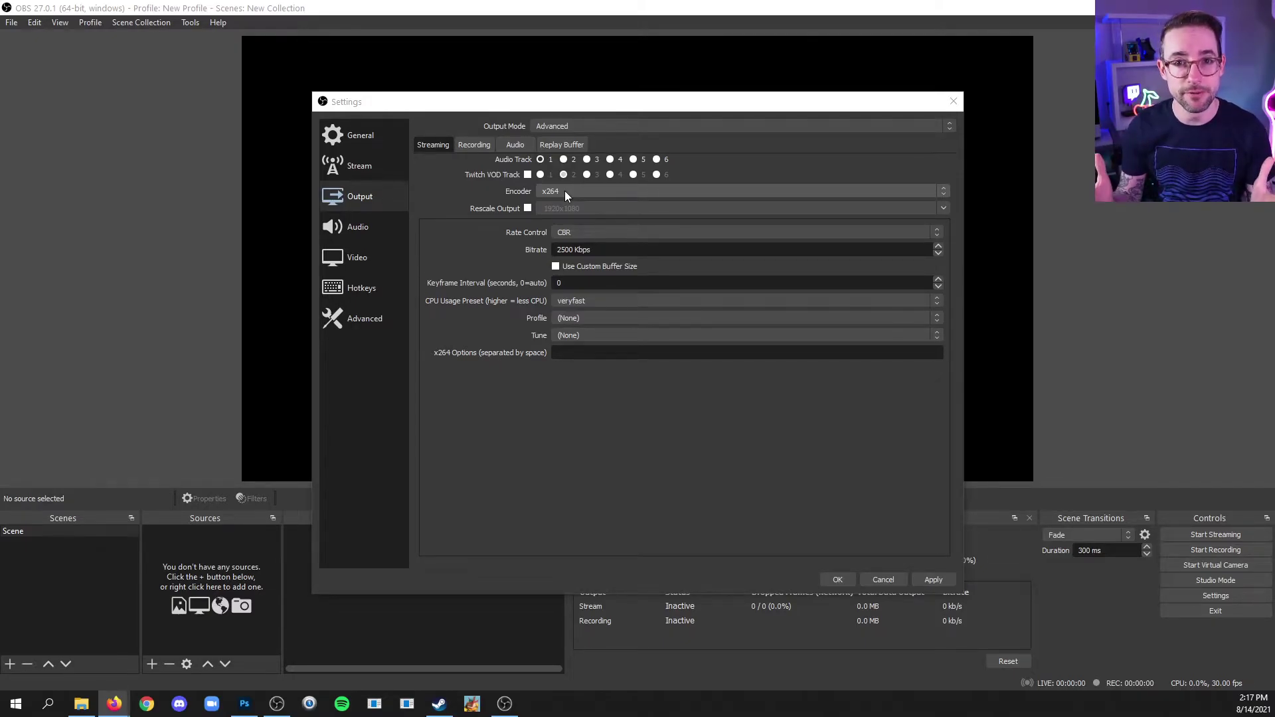
Use NVIDIA NVENC H.264 (new) as the streaming encoder instead of x264
click(564, 190)
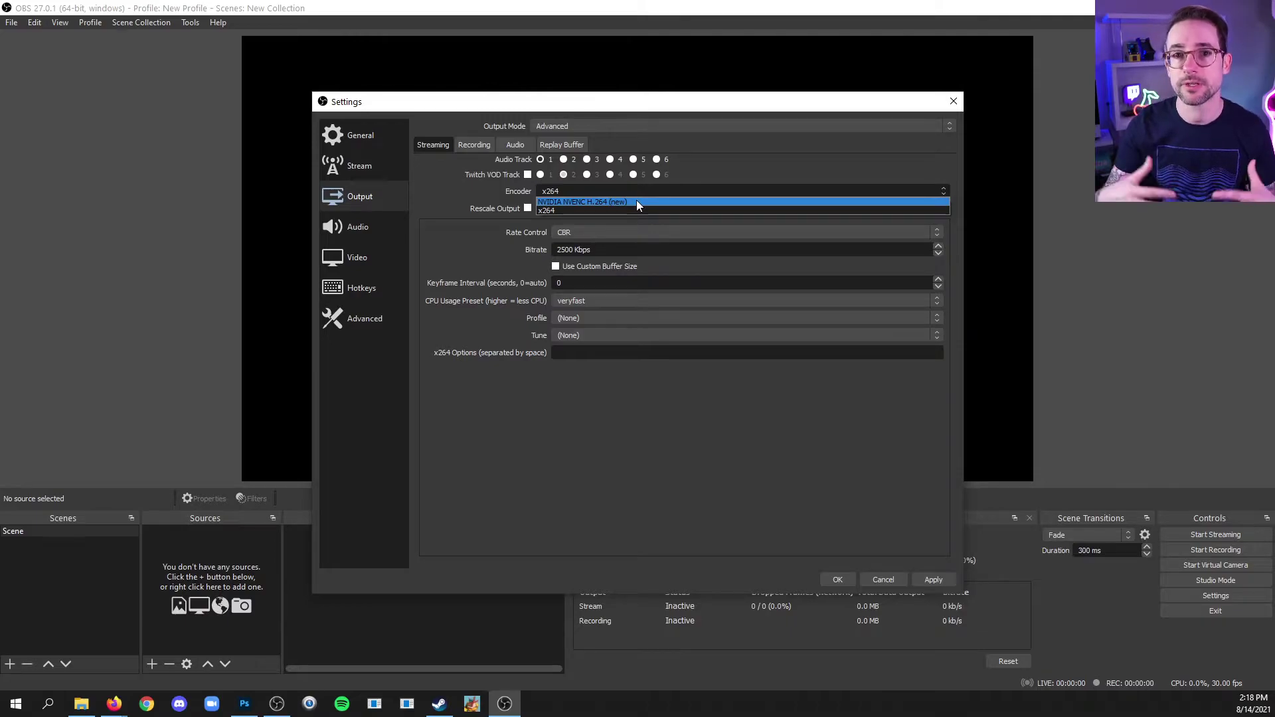
click(636, 202)
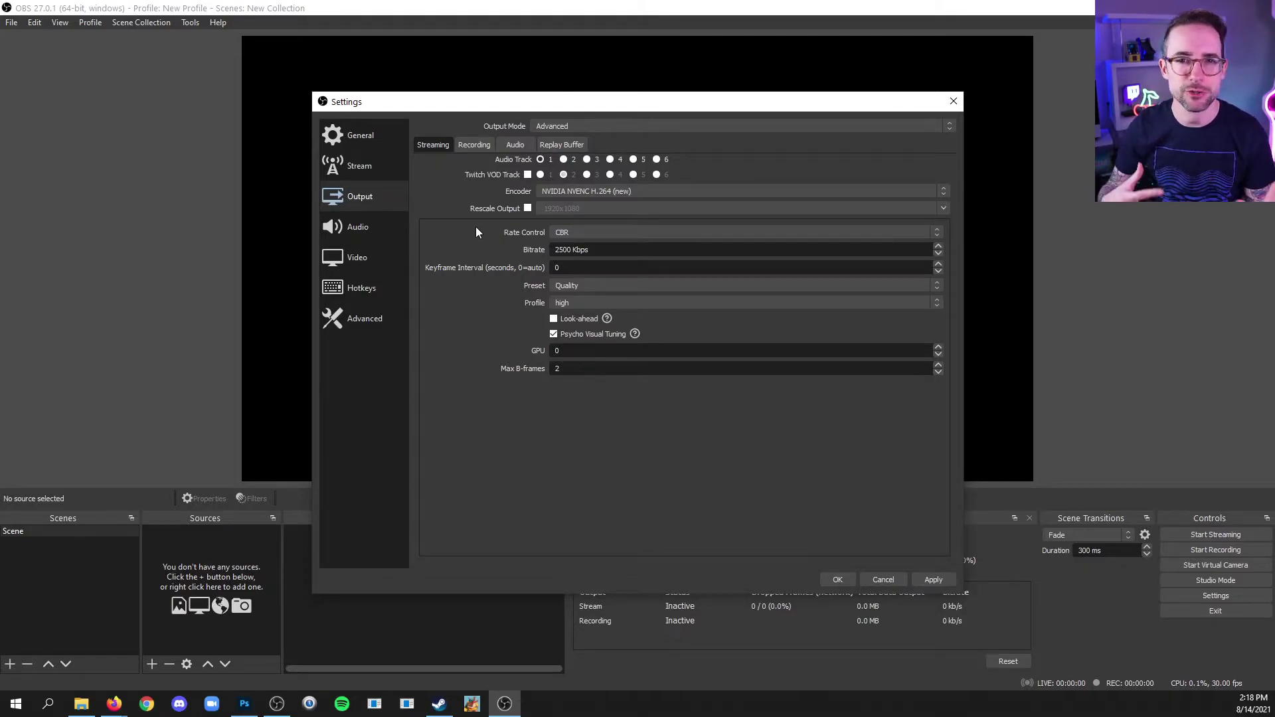
On the Recording tab, select the whole recording path and bring up the format list
click(479, 146)
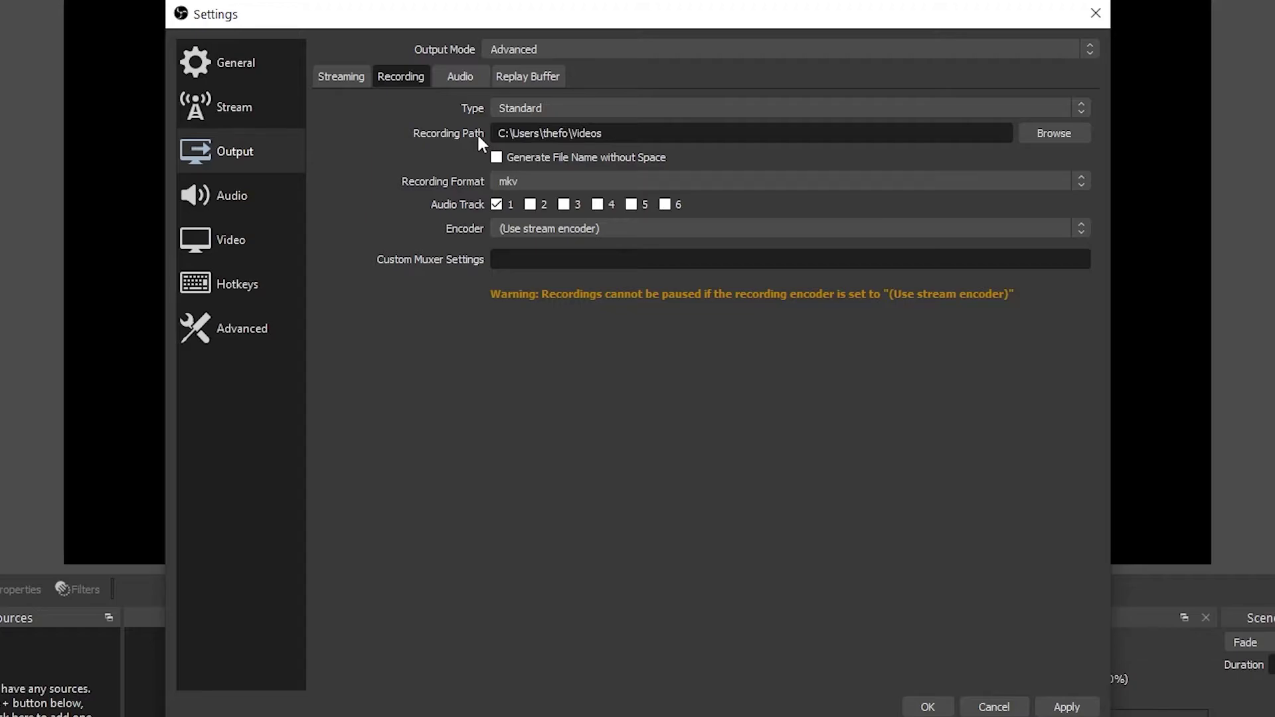
key(ctrl+a)
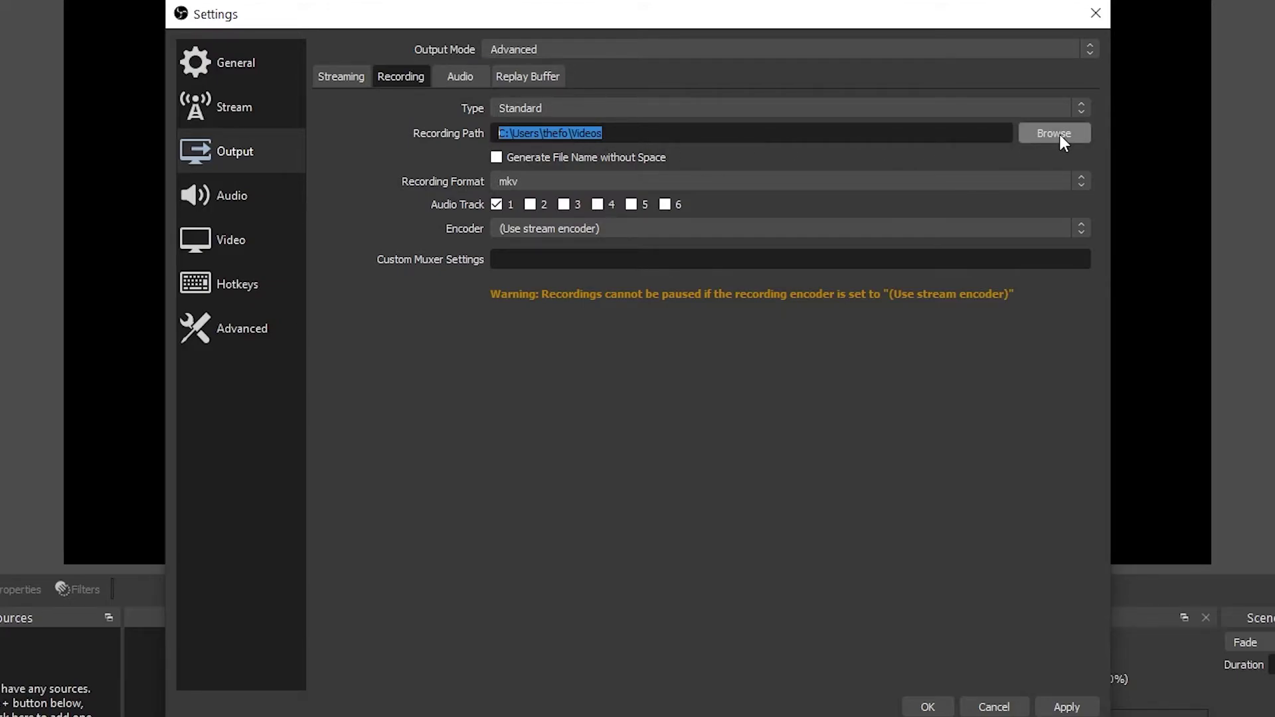
click(593, 182)
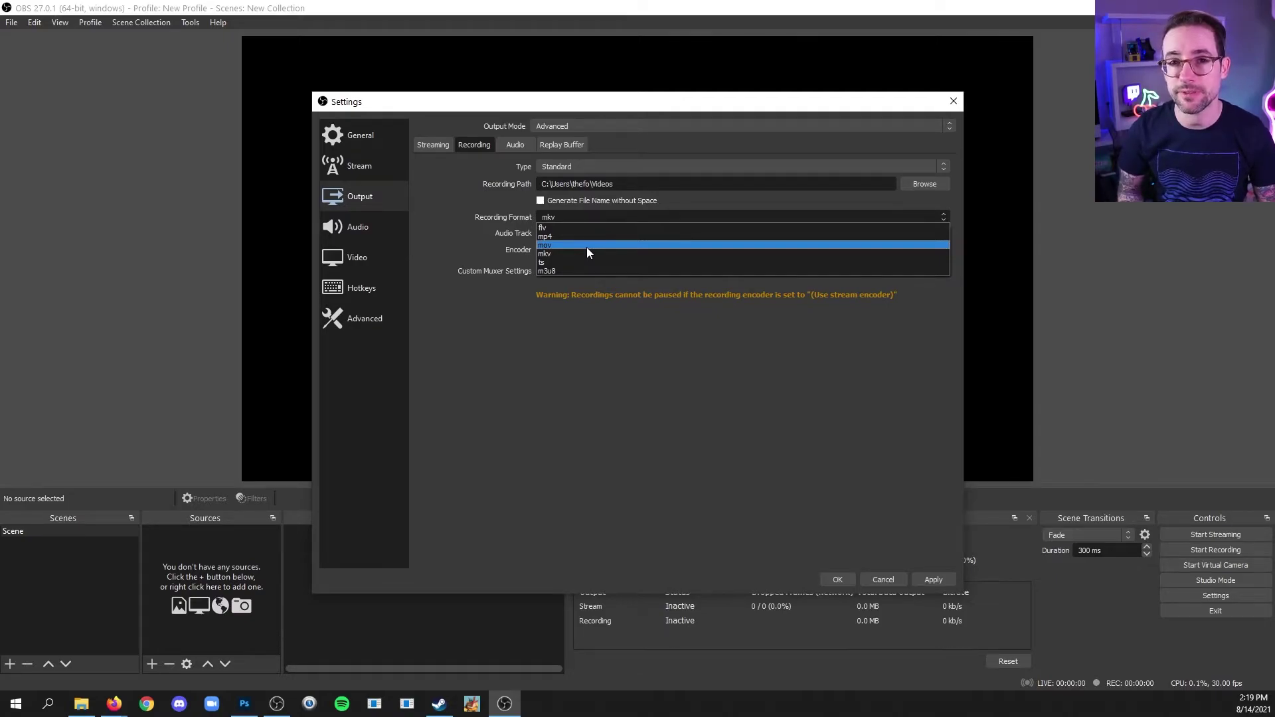
Pick mp4 as the recording format instead of mkv
click(557, 236)
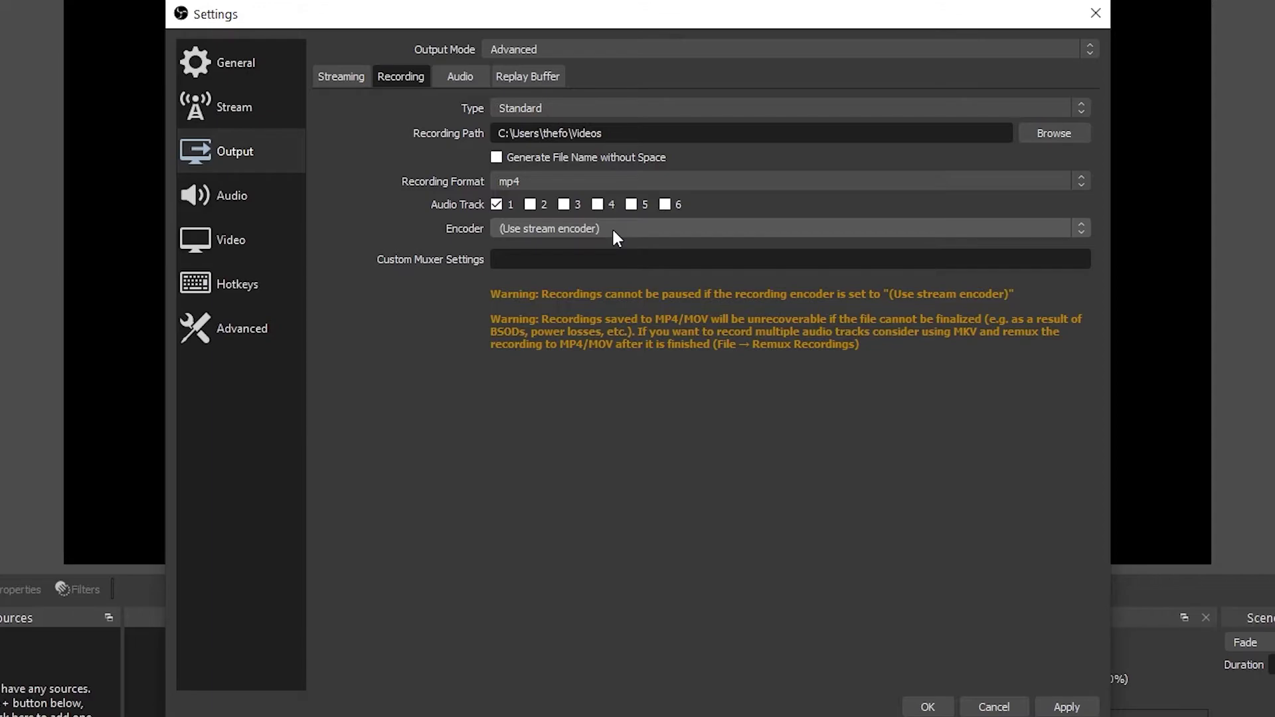
click(354, 77)
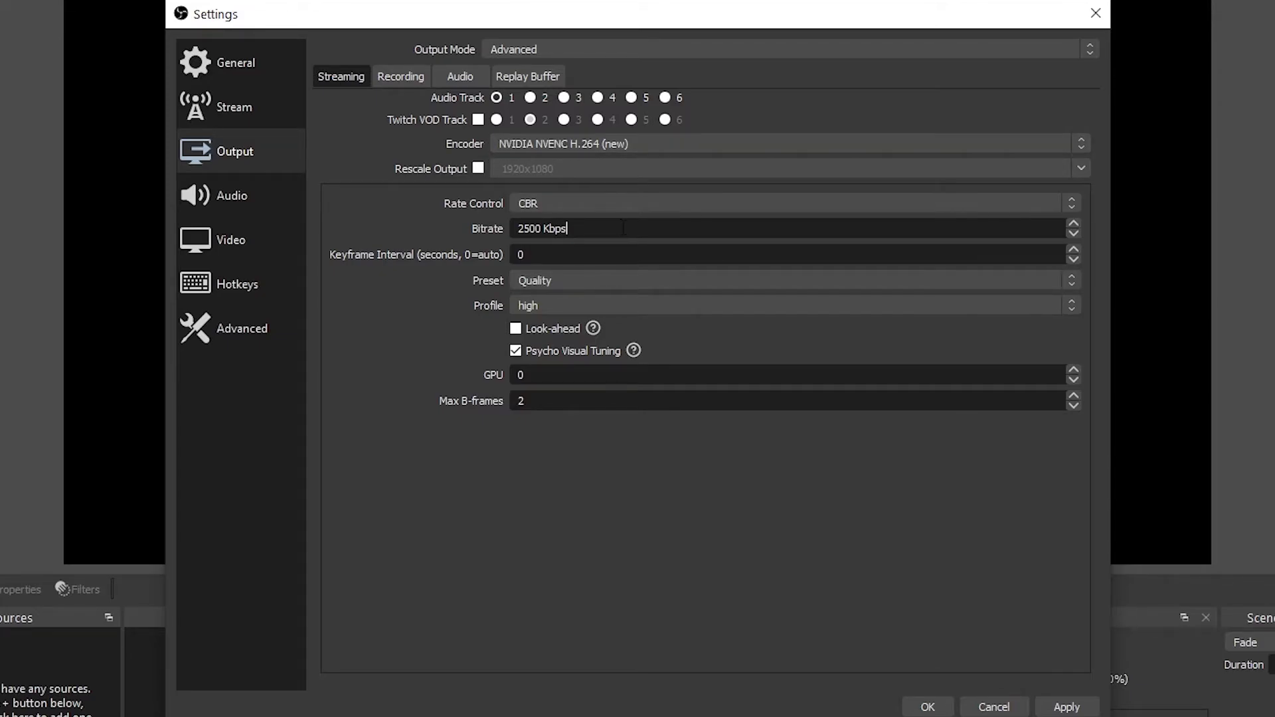
drag(566, 228, 496, 229)
key(Tab)
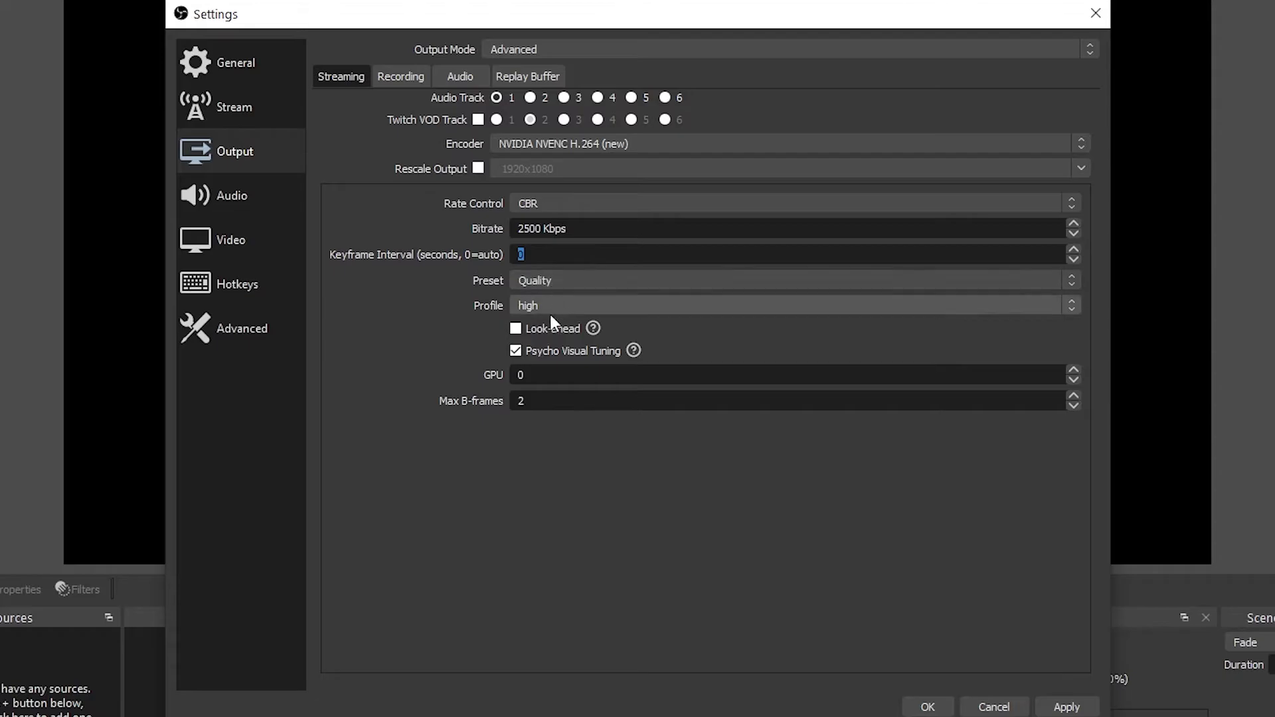
click(584, 229)
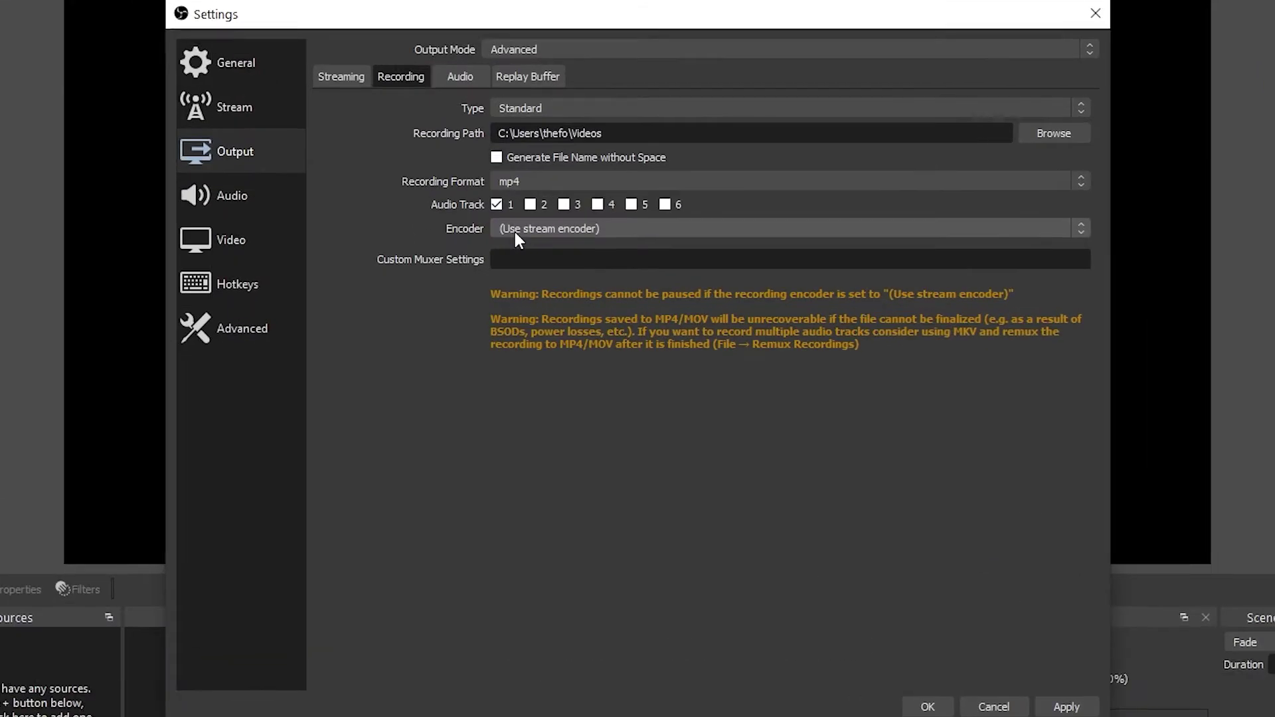
Use NVIDIA NVENC H.264 (new) as the recording encoder
click(517, 234)
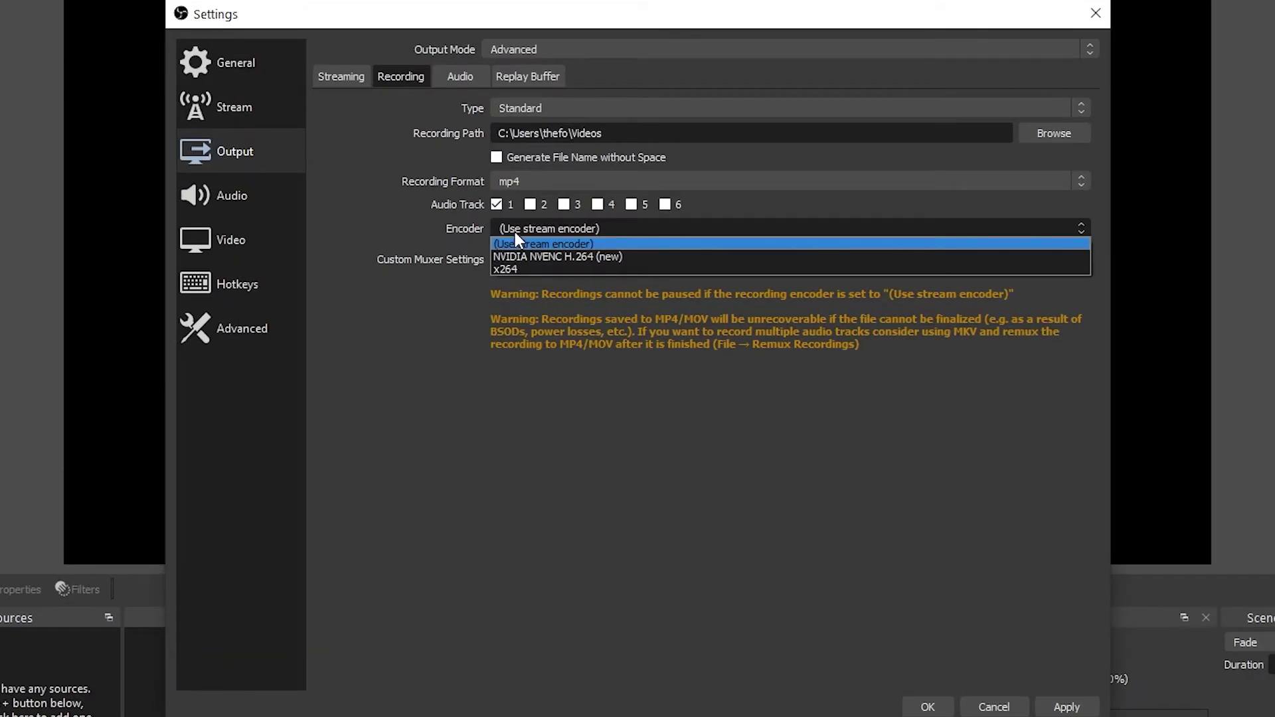
click(624, 258)
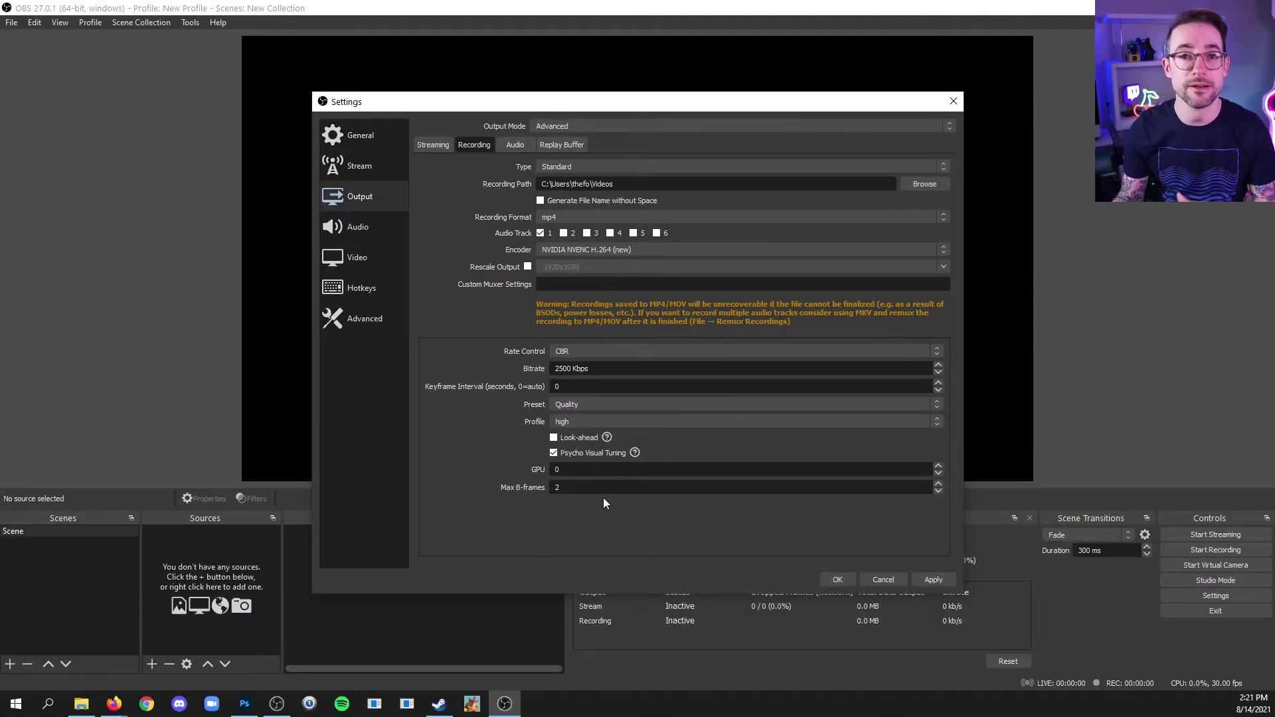
Look over the Audio and Replay Buffer output tabs, then go to the Audio settings page
click(517, 146)
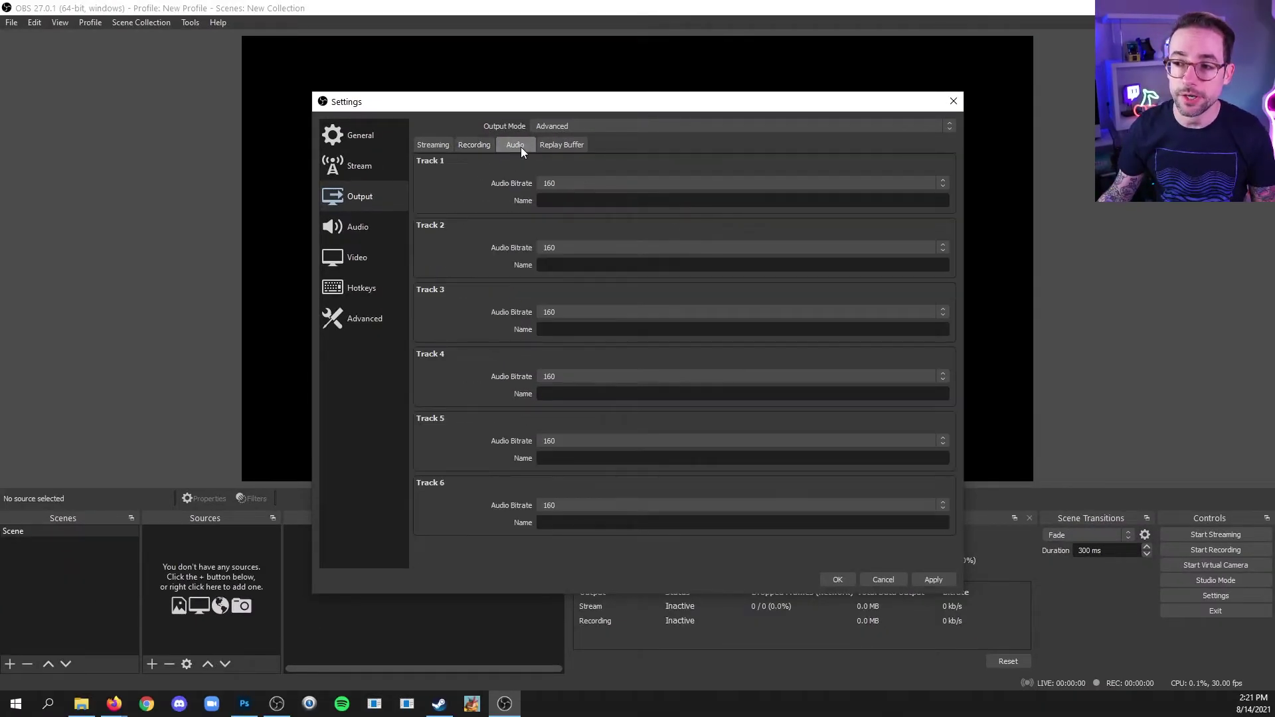
click(562, 149)
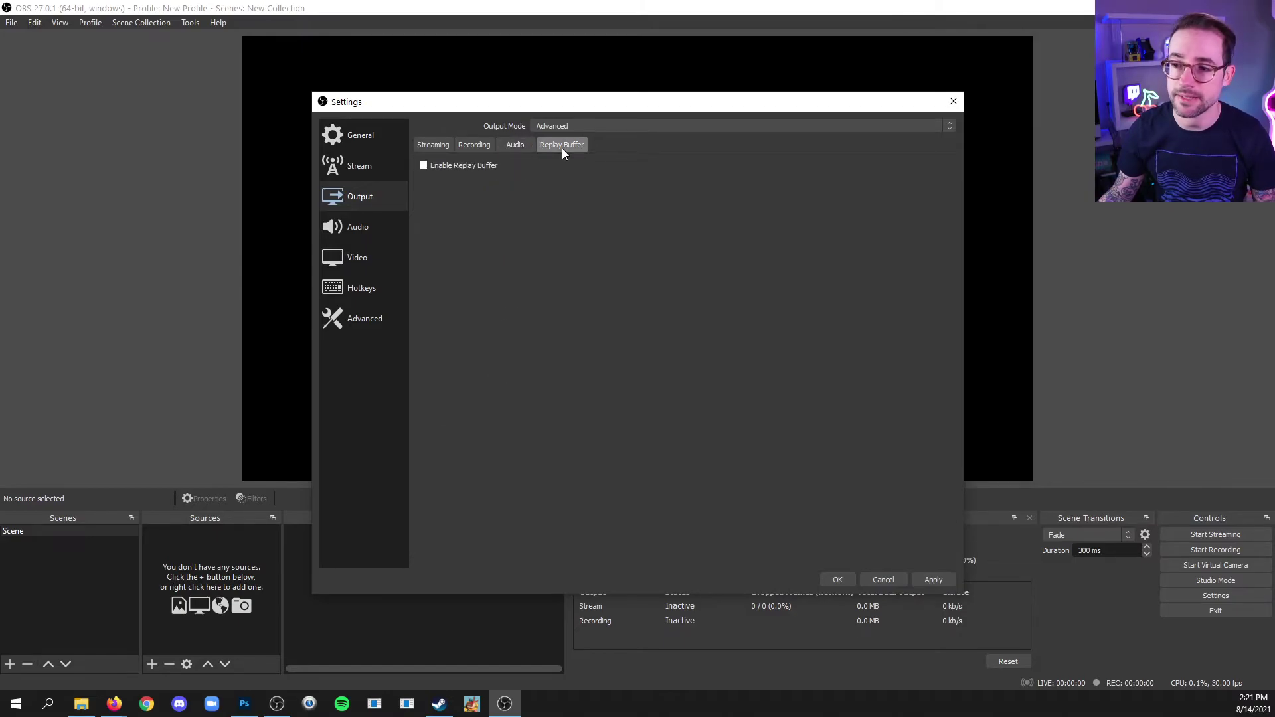
click(390, 230)
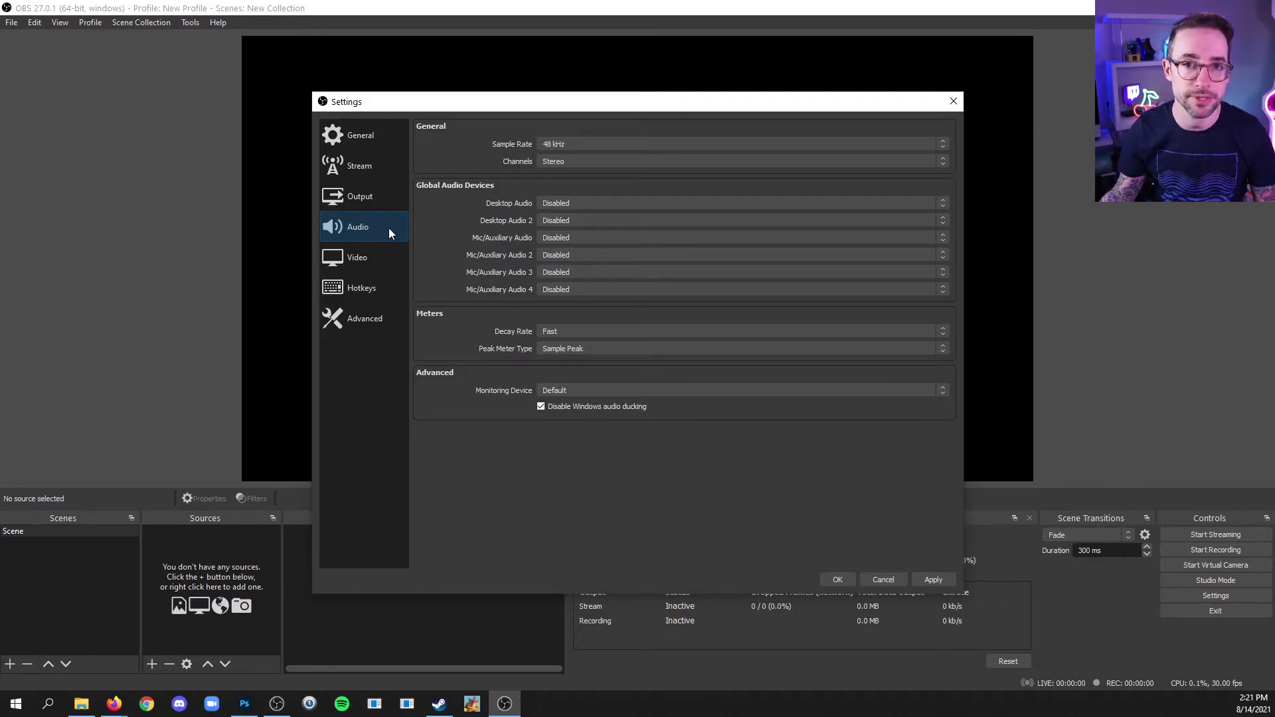
On the Video page, set the output resolution to 1920x1080 and keep the frame rate at 30 FPS
click(392, 260)
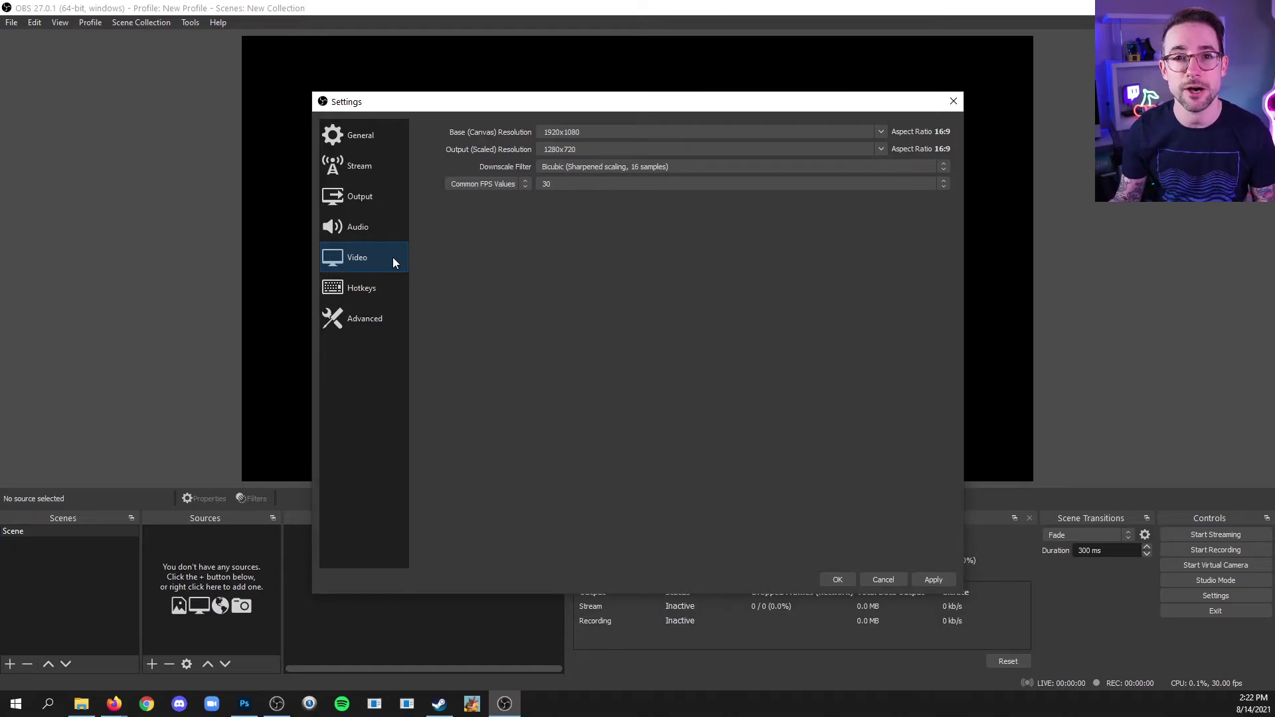
click(880, 149)
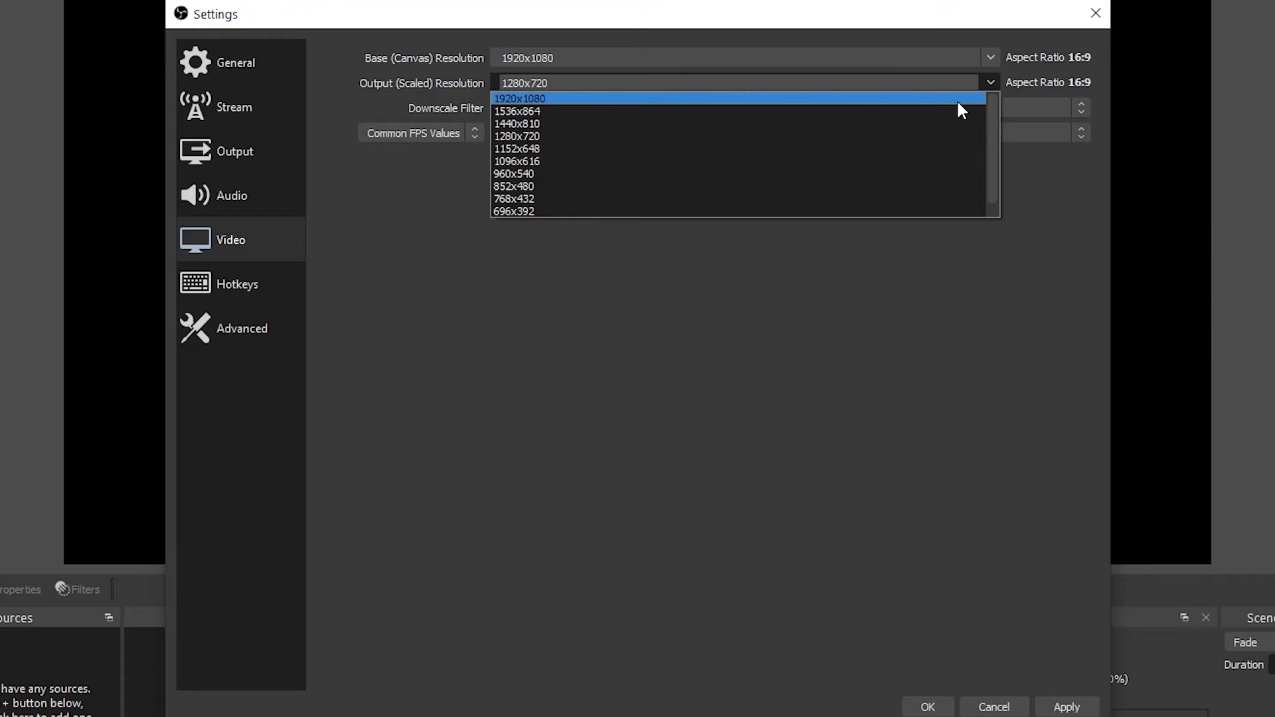
click(958, 103)
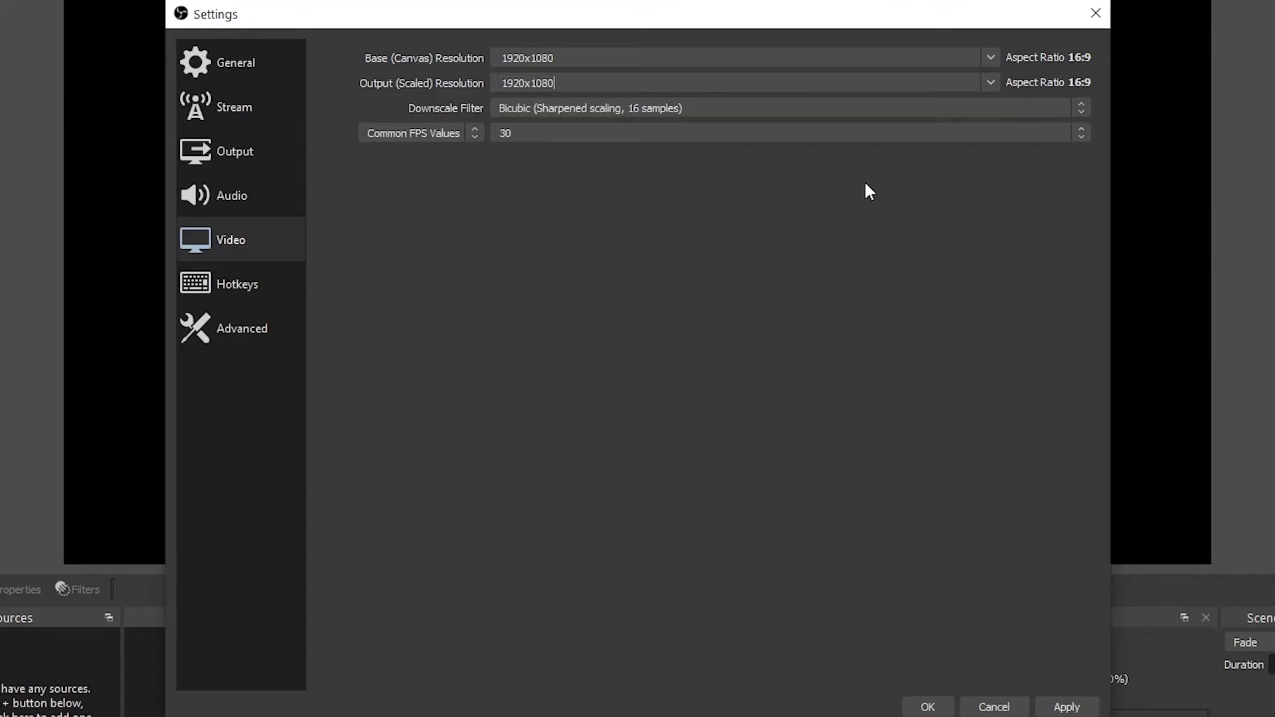
click(539, 133)
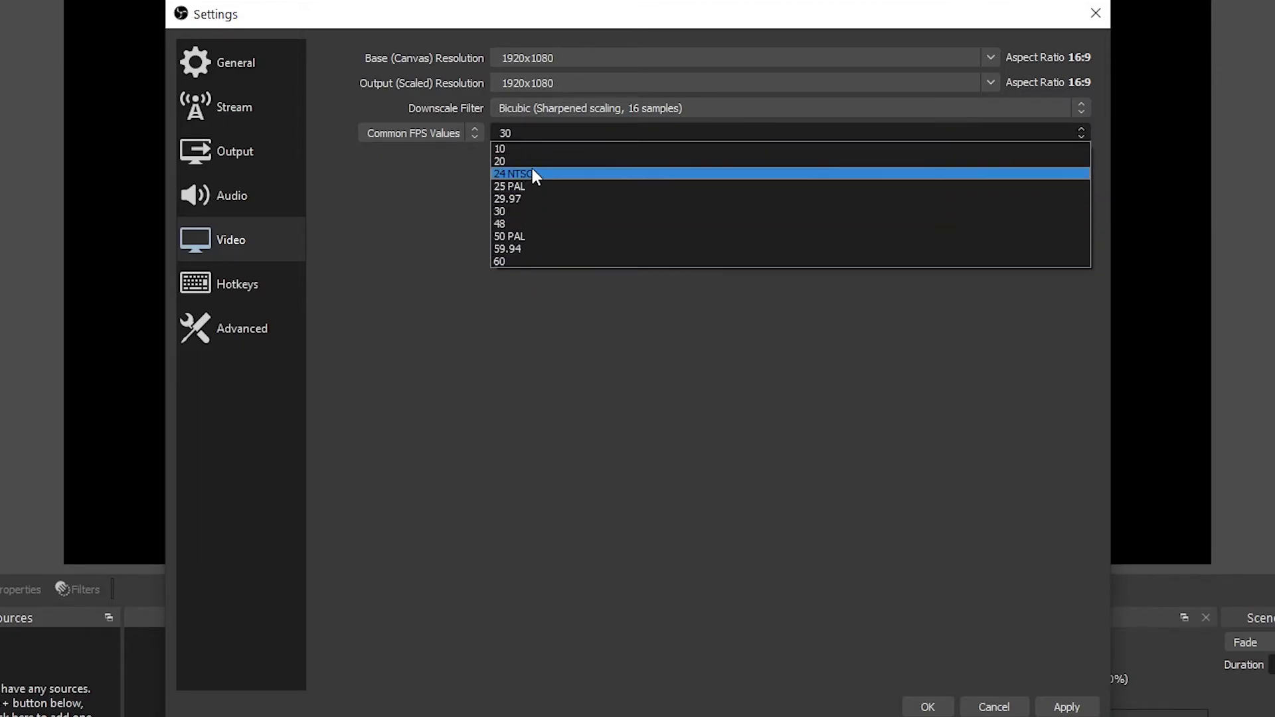
click(537, 211)
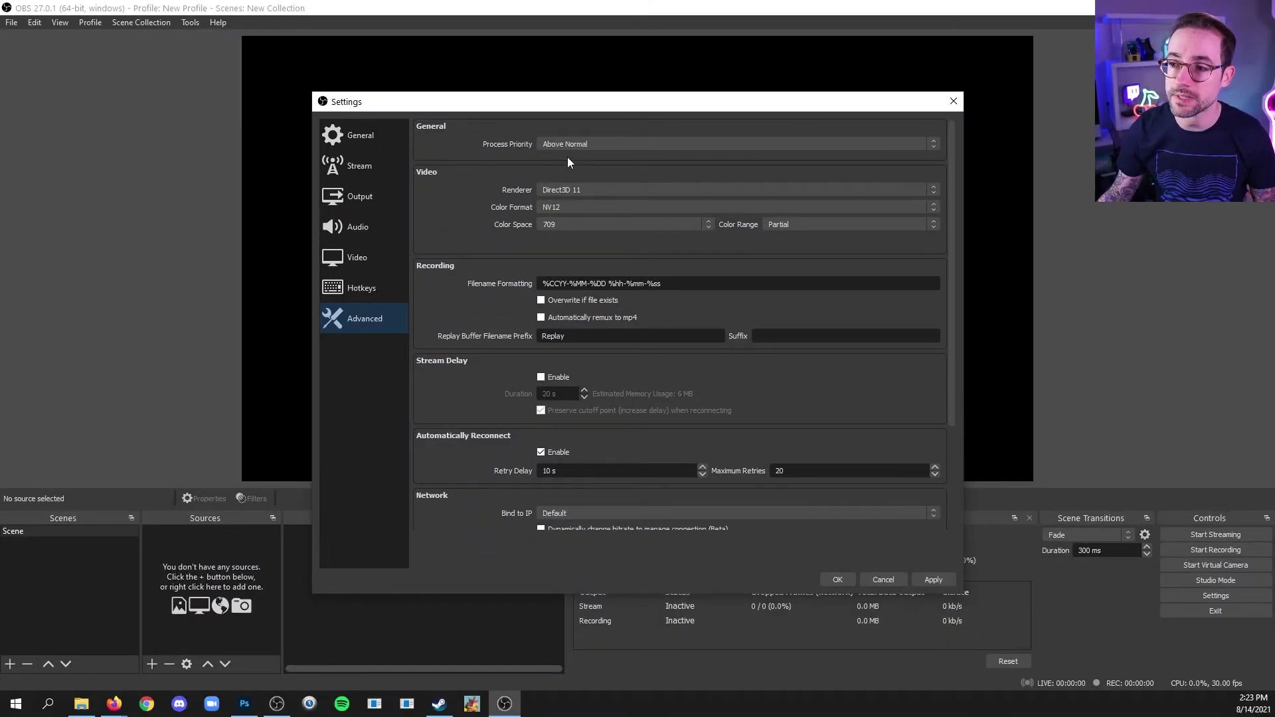
Leave Process Priority at Above Normal and close the Settings window with Escape
click(608, 146)
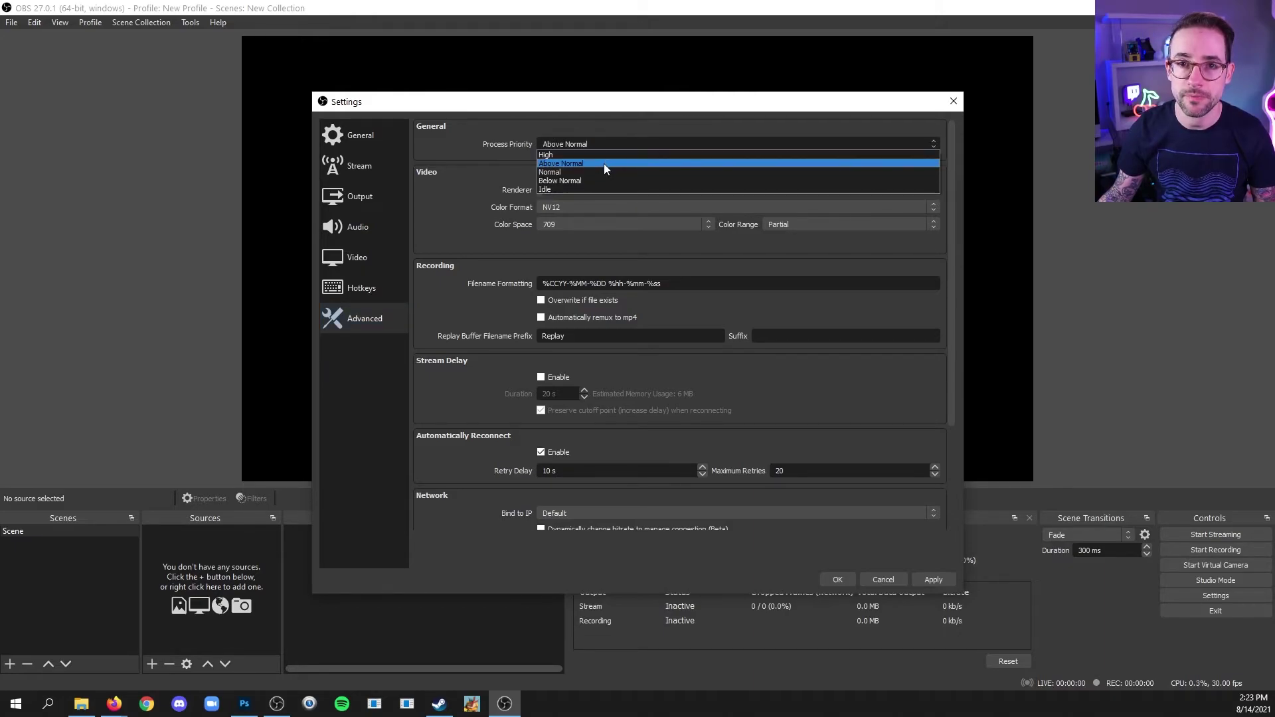
click(603, 164)
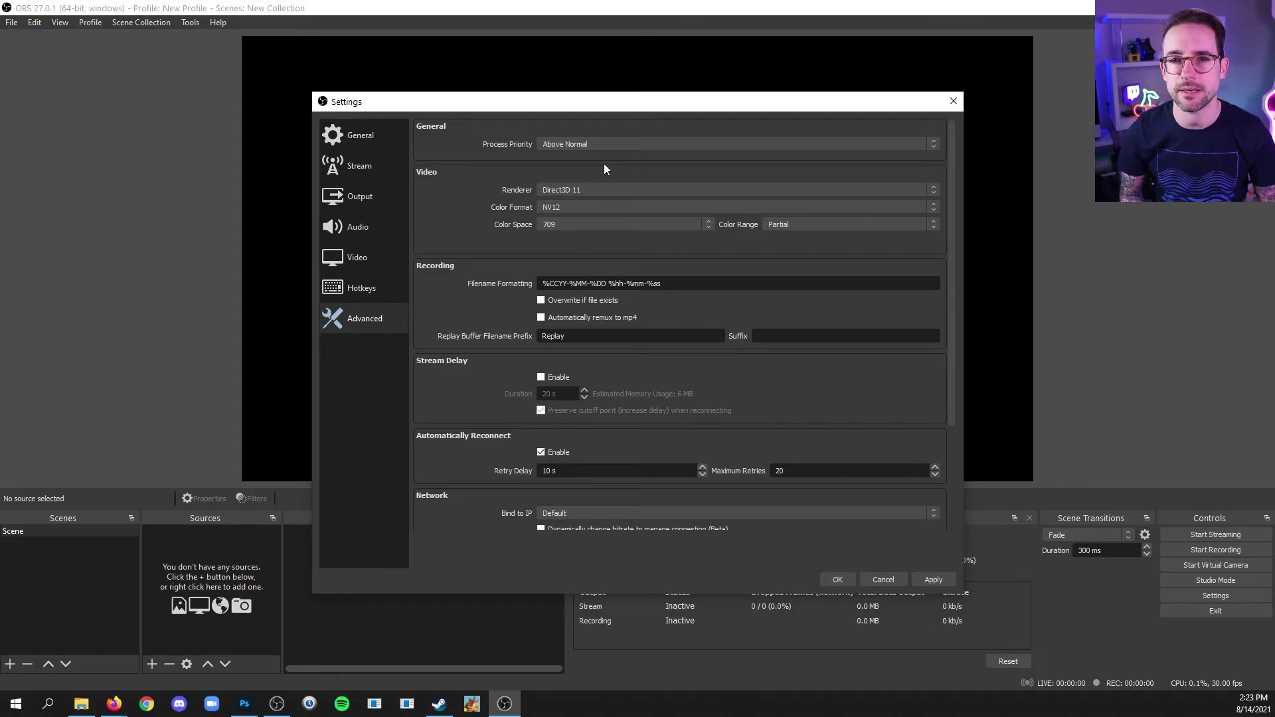
key(Escape)
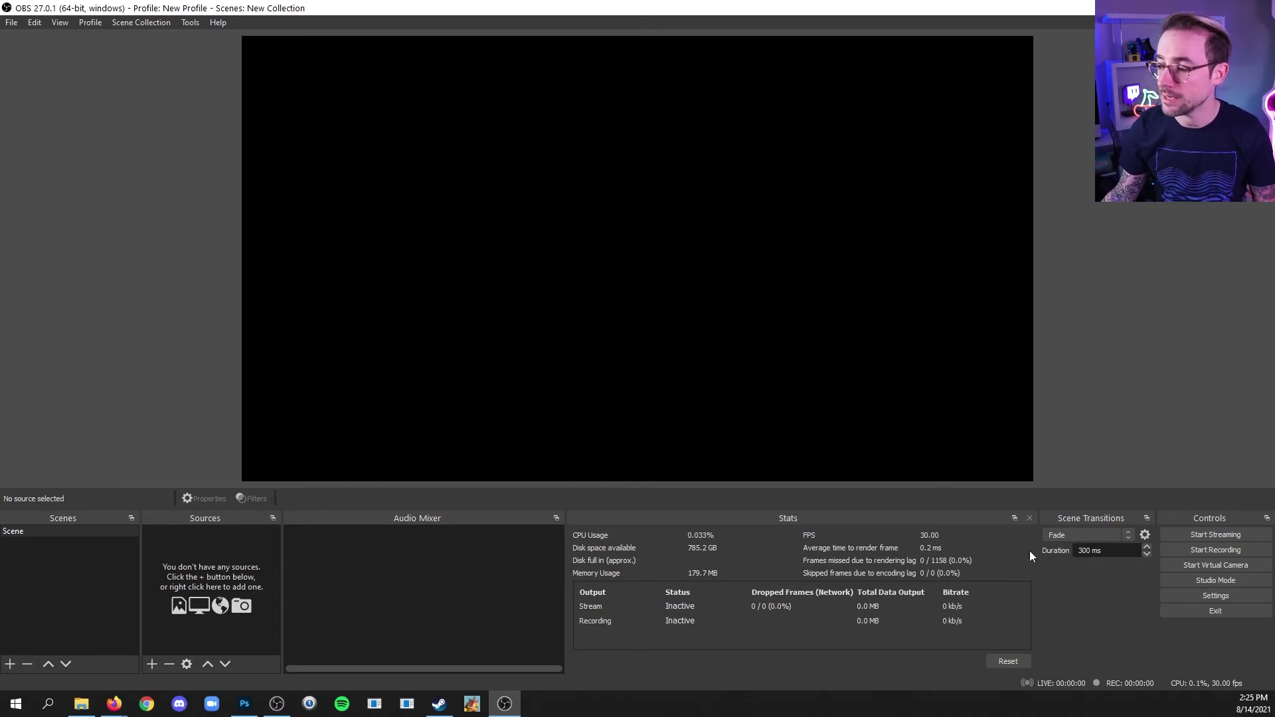
Close the Stats dock, then re-enable Stats from the View > Docks list
click(1029, 519)
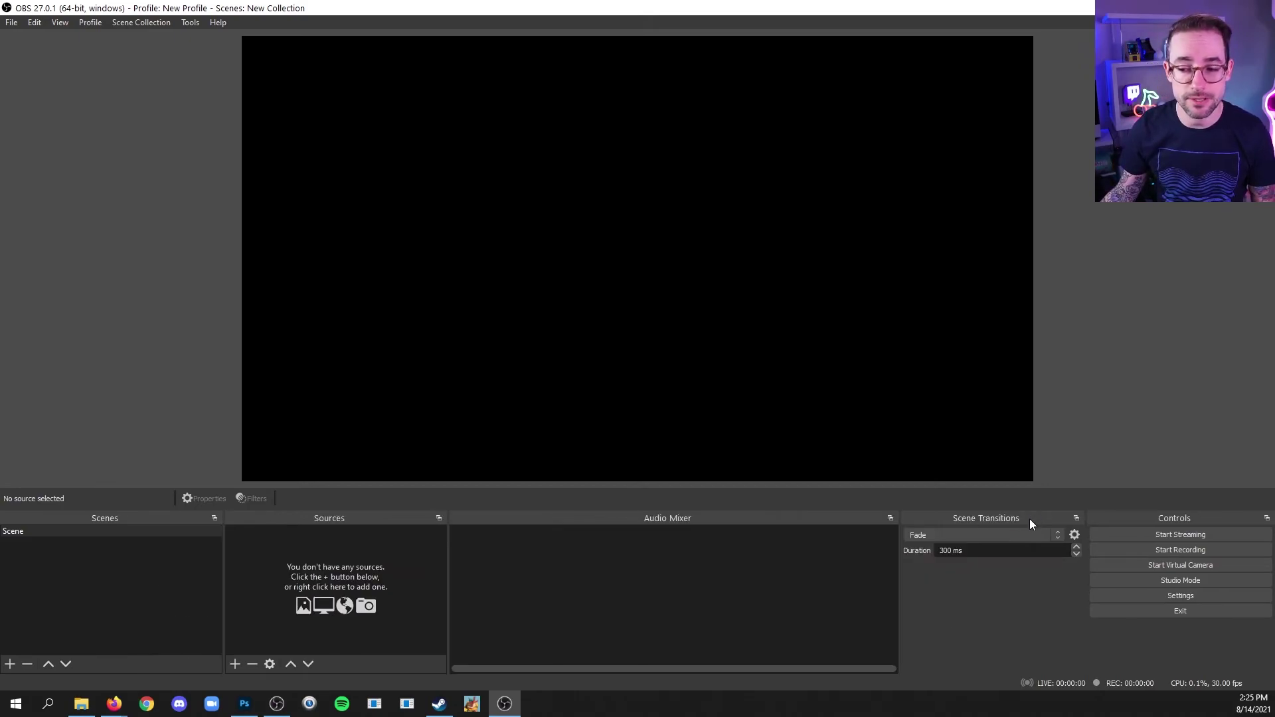
click(68, 22)
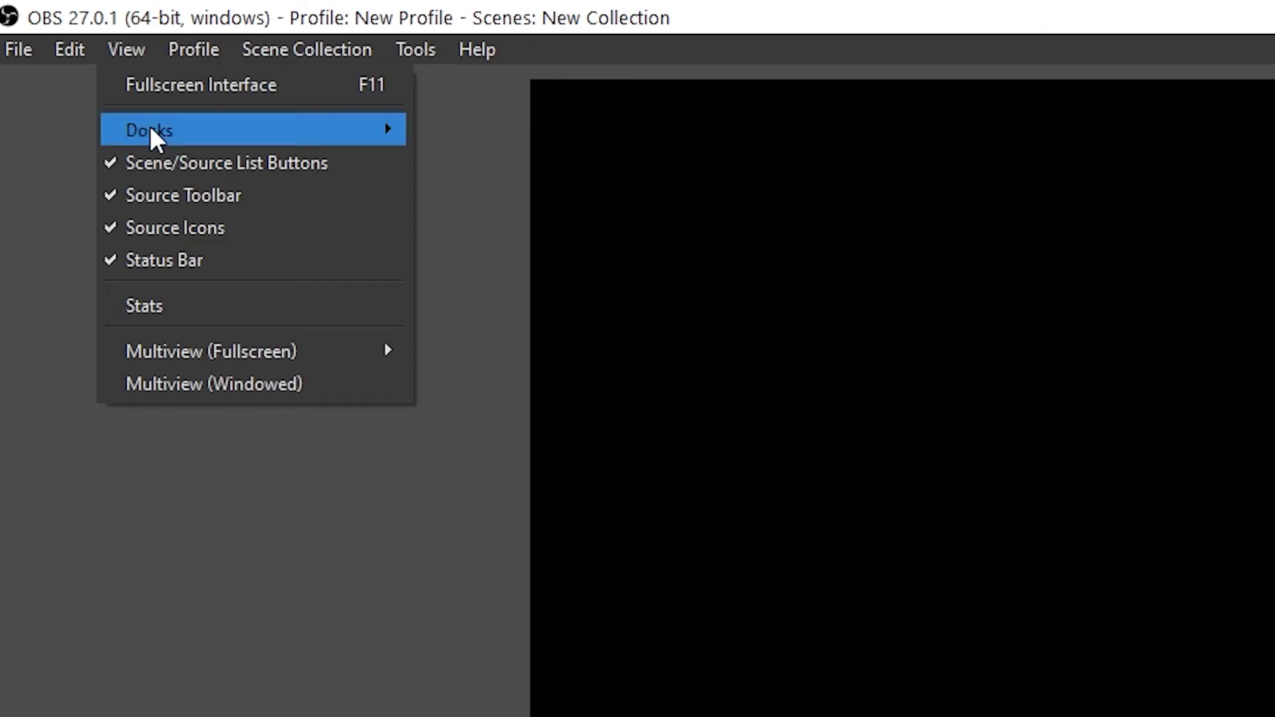
mouse_move(109, 91)
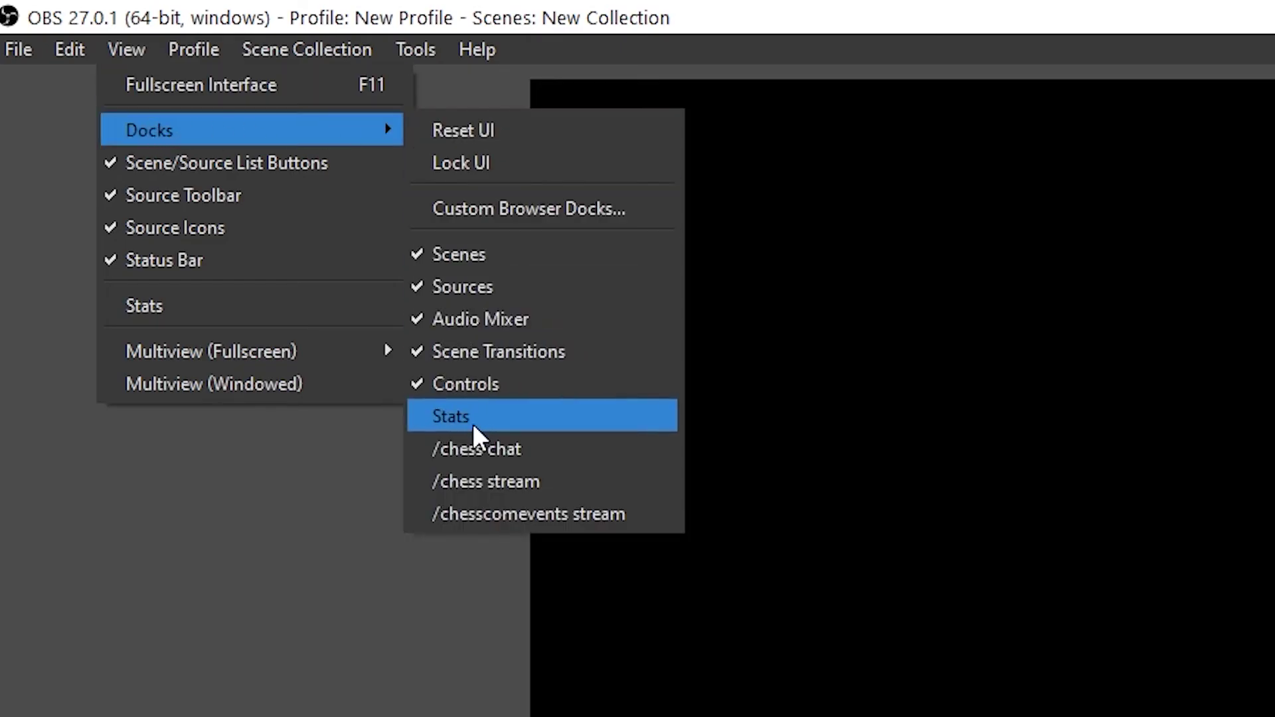
click(473, 418)
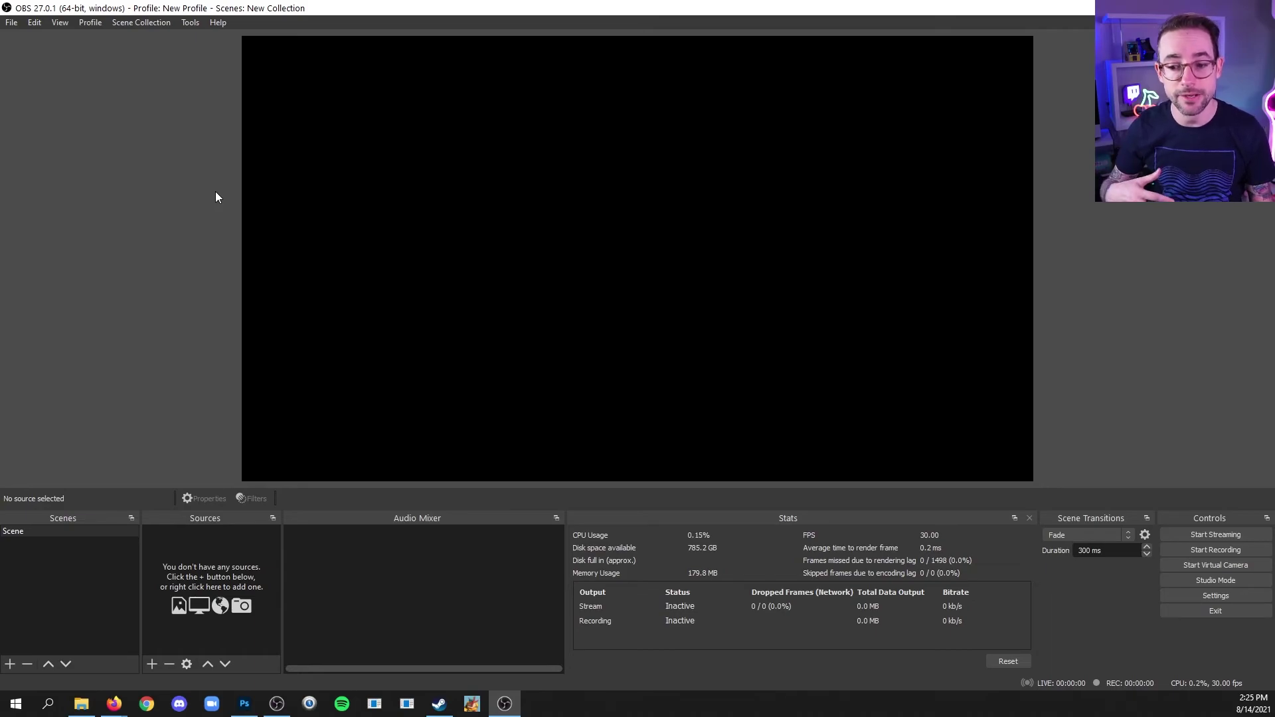
Widen the Audio Mixer, float the Stats dock, and re-dock it beside Controls
drag(790, 518, 850, 520)
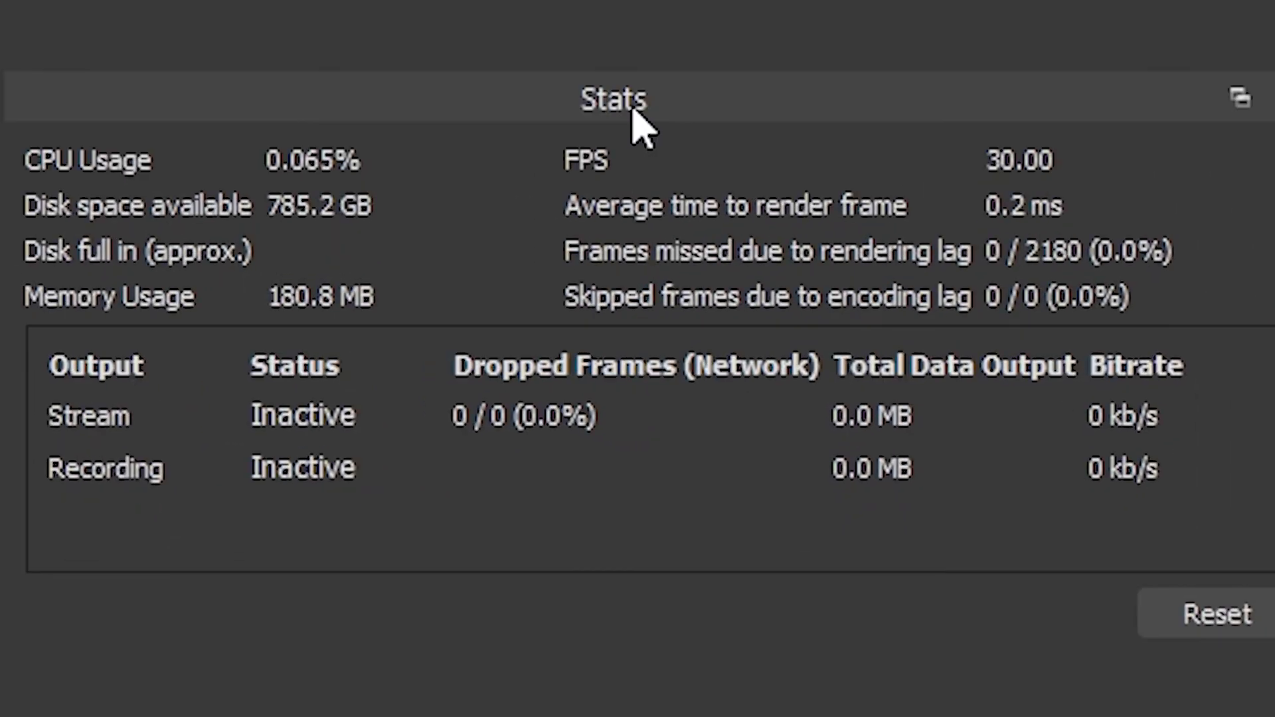
drag(634, 119, 937, 415)
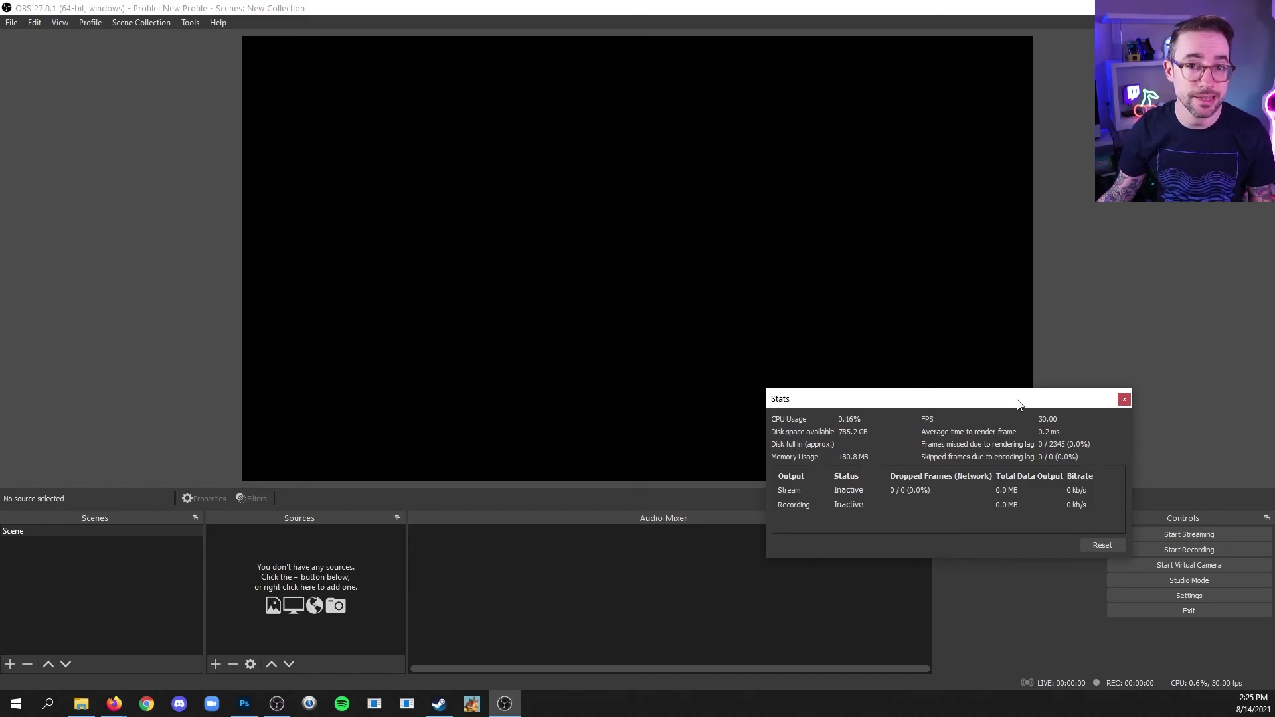
drag(951, 407, 1066, 540)
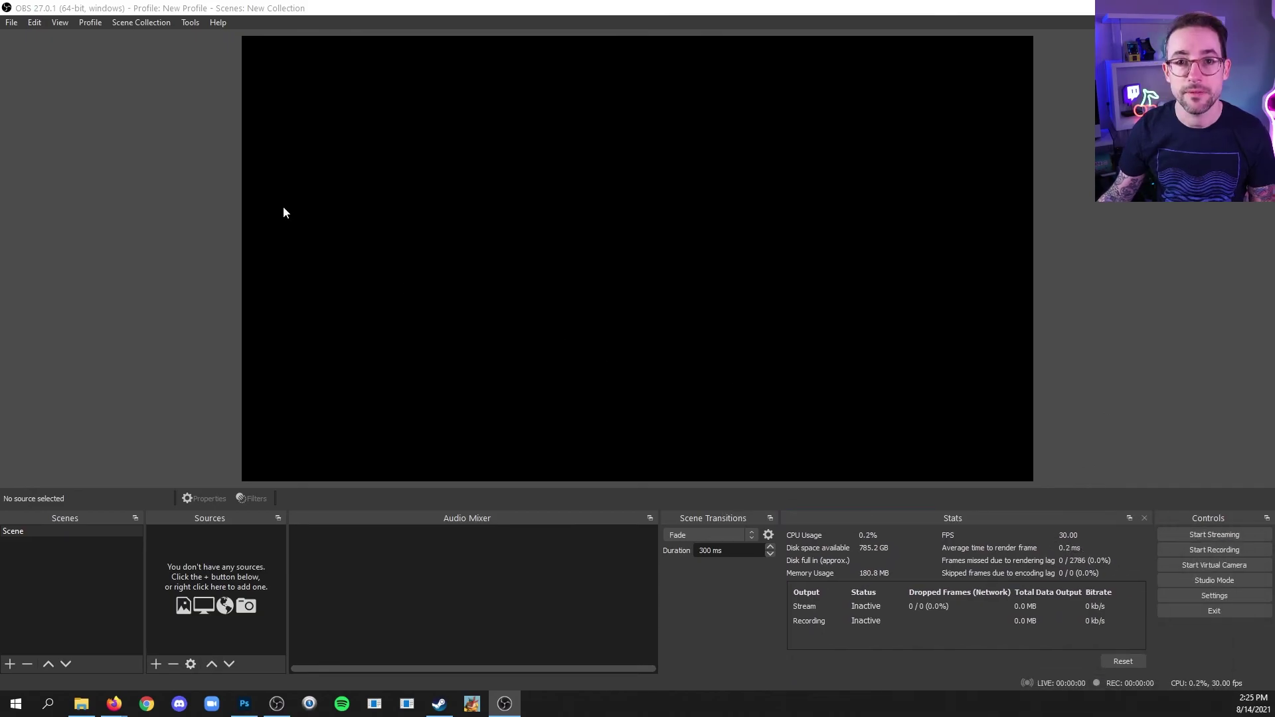
Show the View > Docks list with its Lock UI option
click(60, 22)
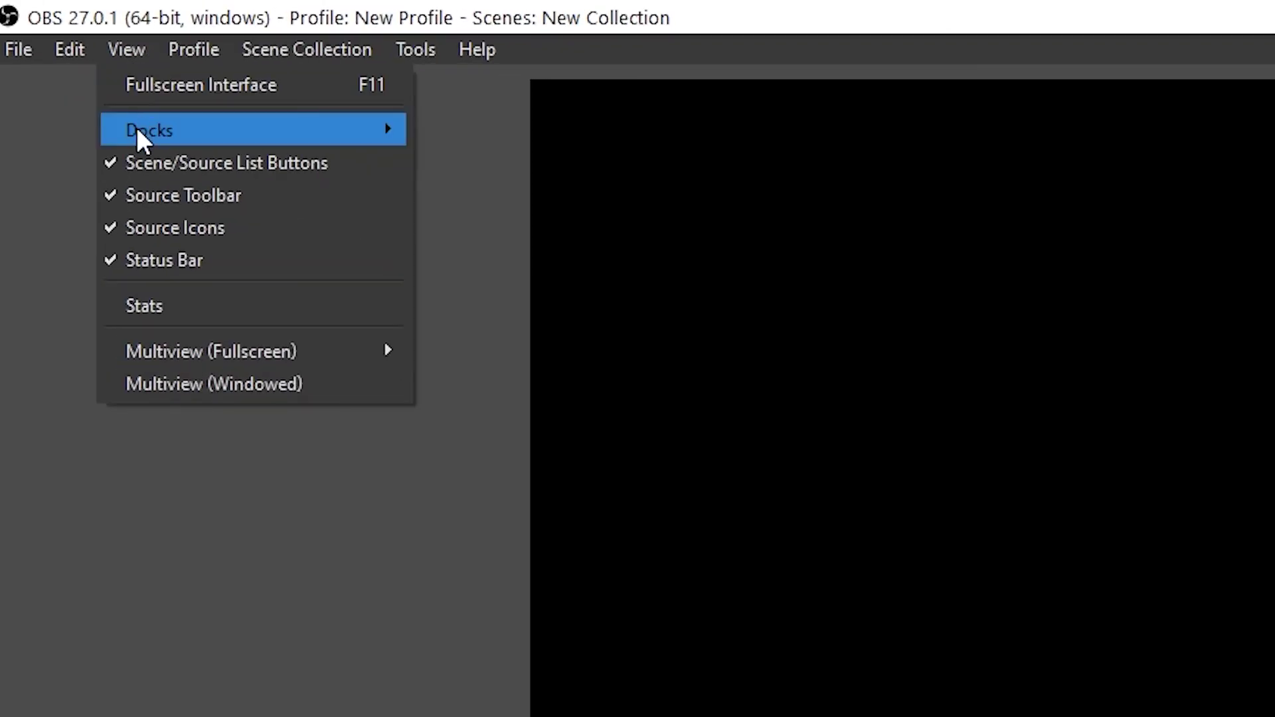
mouse_move(138, 132)
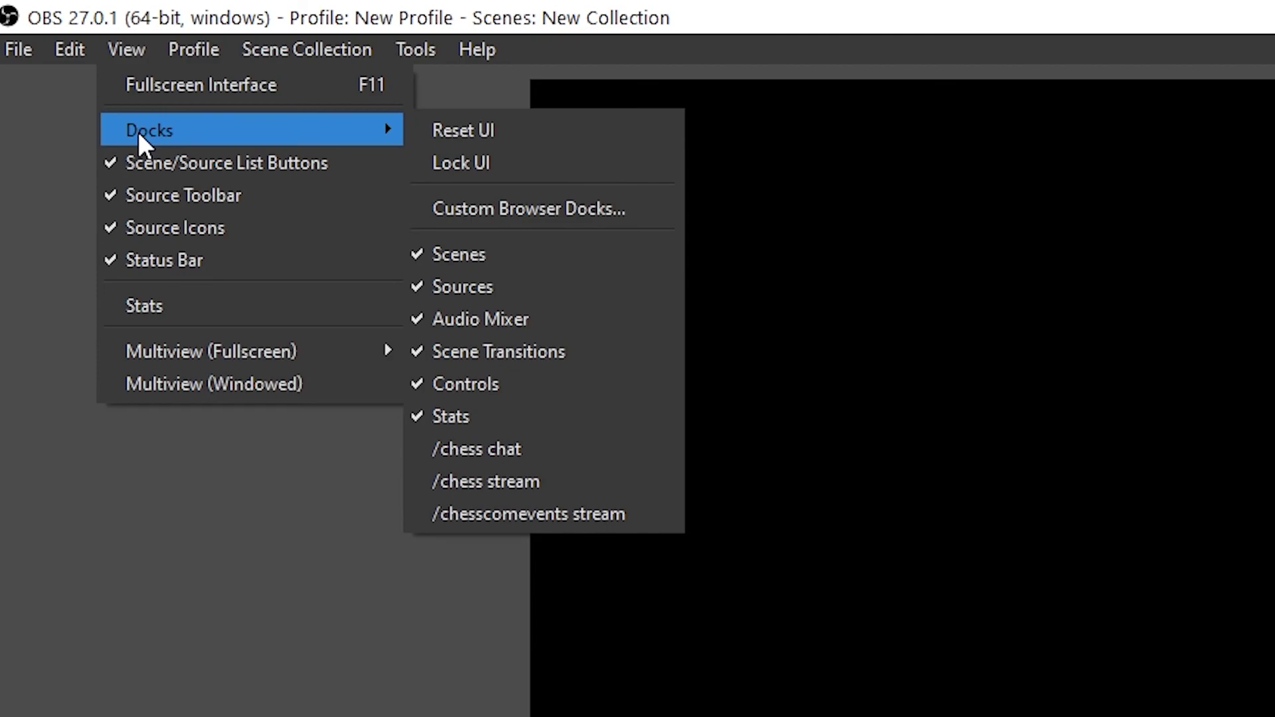